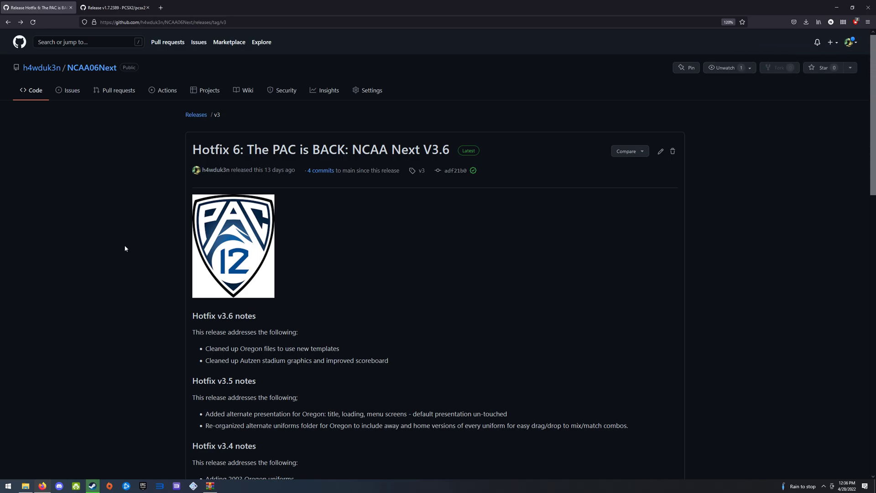
- Find the required PCSX2 version link in the NCAA Next release notes and view the v1.7.2389 release page
middle_click(142, 175)
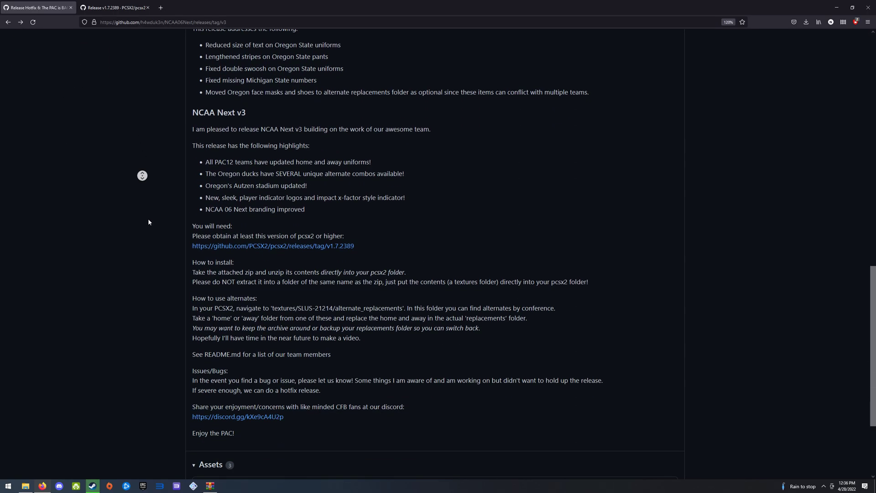
left_click_drag(356, 173, 164, 178)
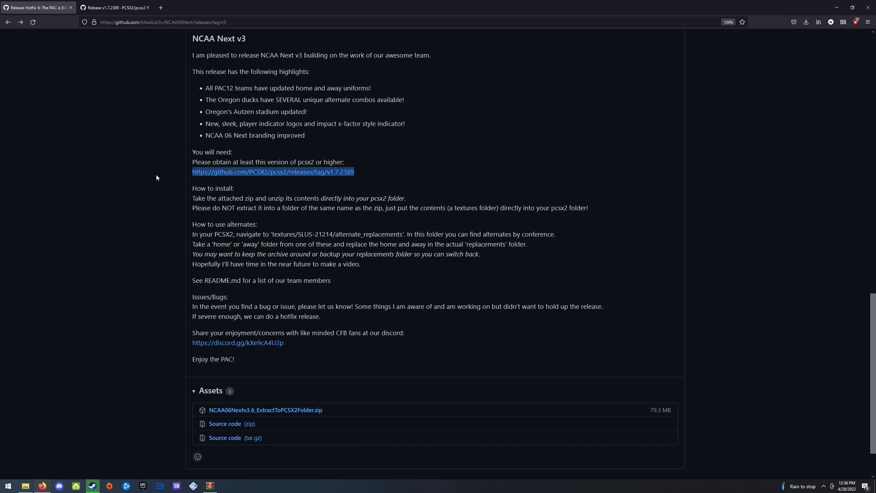
left_click(94, 8)
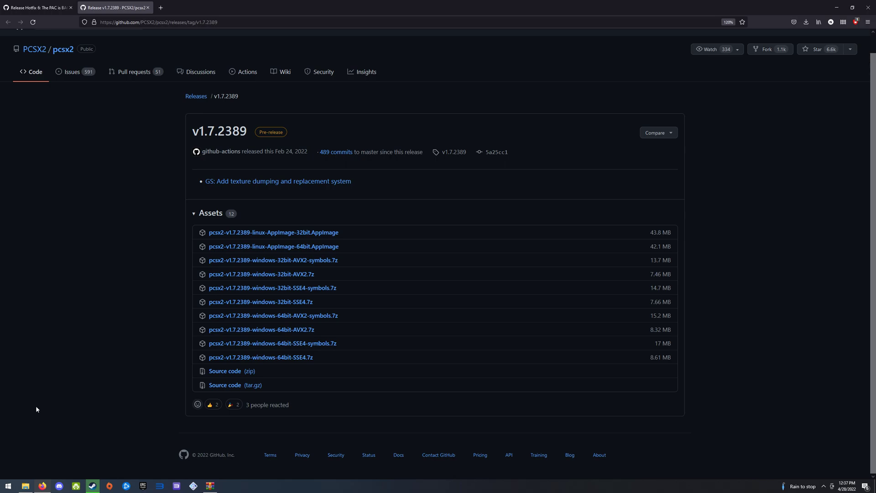
- Open the folder D:\emulation\emulators\ps2\pcsx2-v1.7.2389-windows-64bit-AVX2 and launch pcsx2x64-avx2.exe from it
key("super+r")
type("d:\\em")
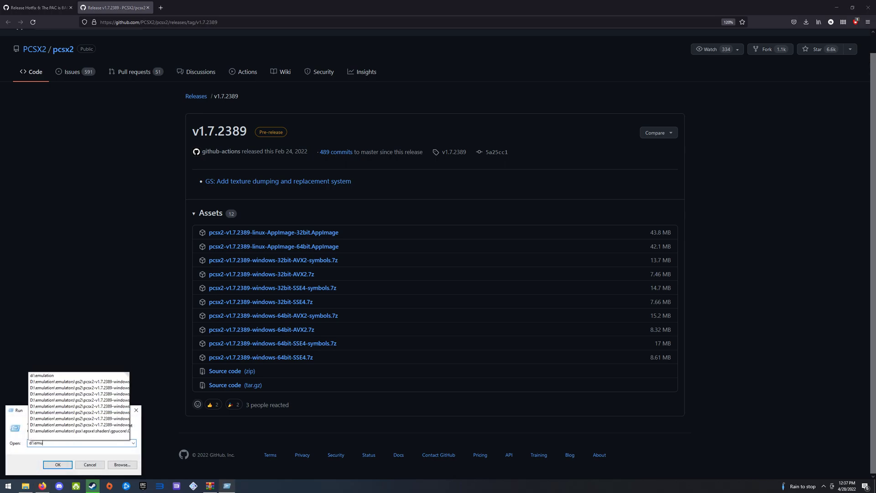
type("ulation")
key("Return")
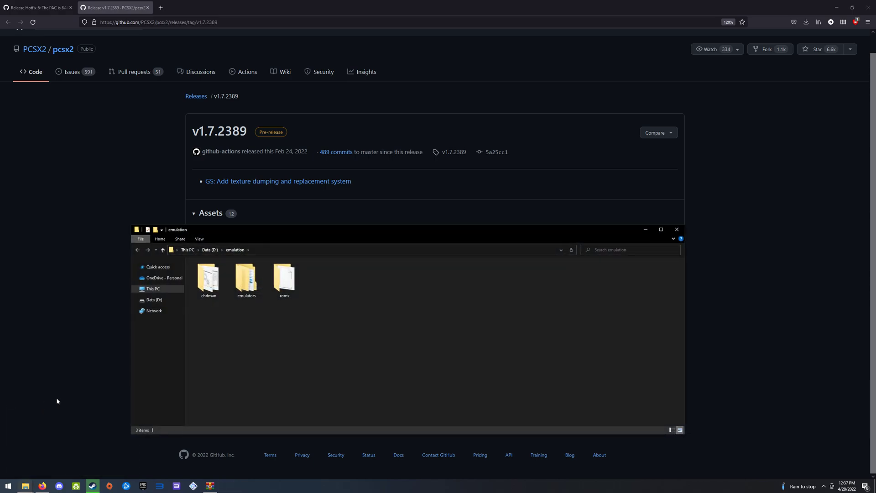
double_click(259, 294)
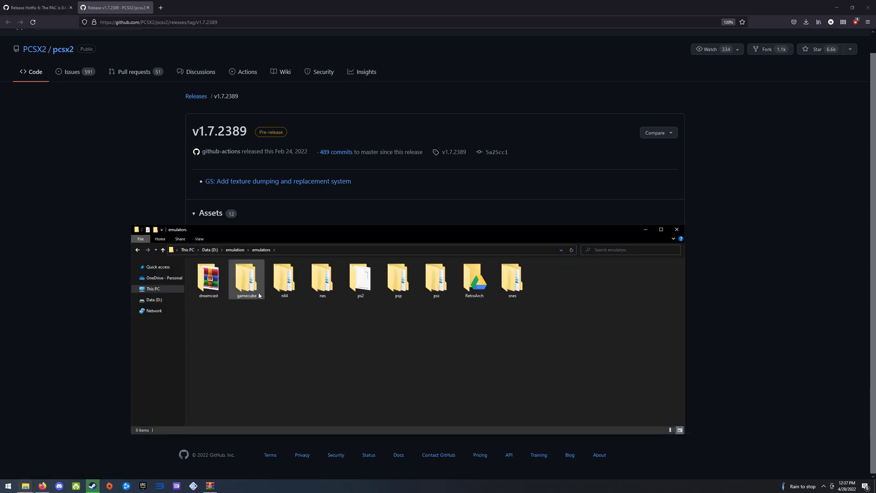
double_click(361, 278)
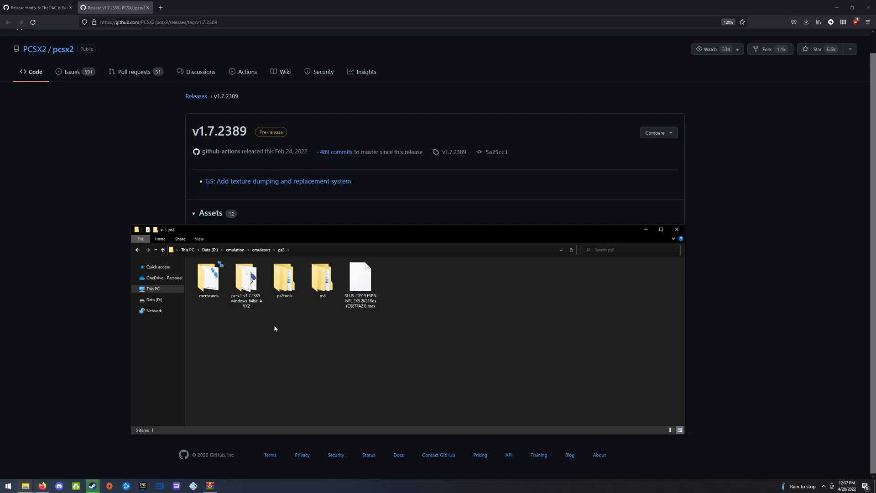
double_click(249, 304)
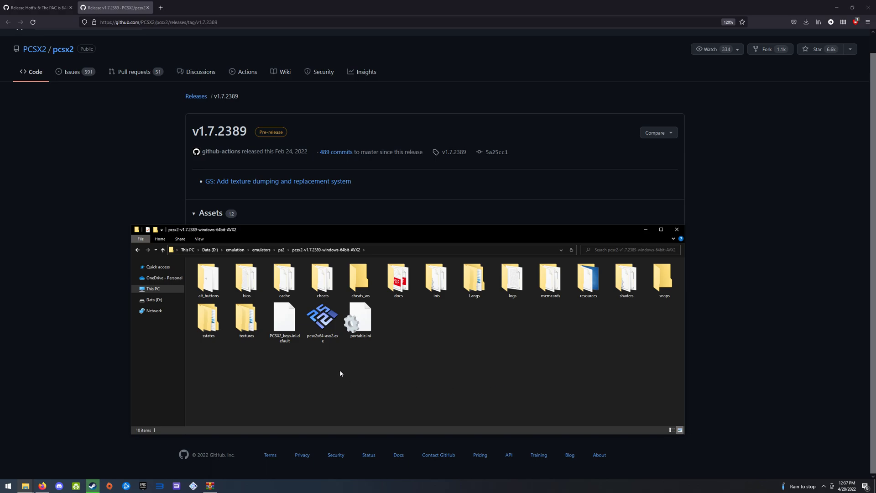
double_click(321, 343)
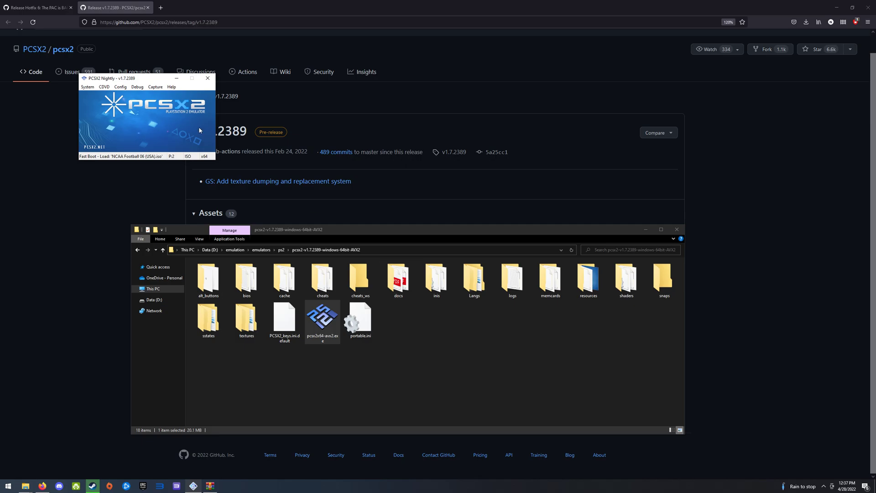
left_click_drag(158, 77, 350, 250)
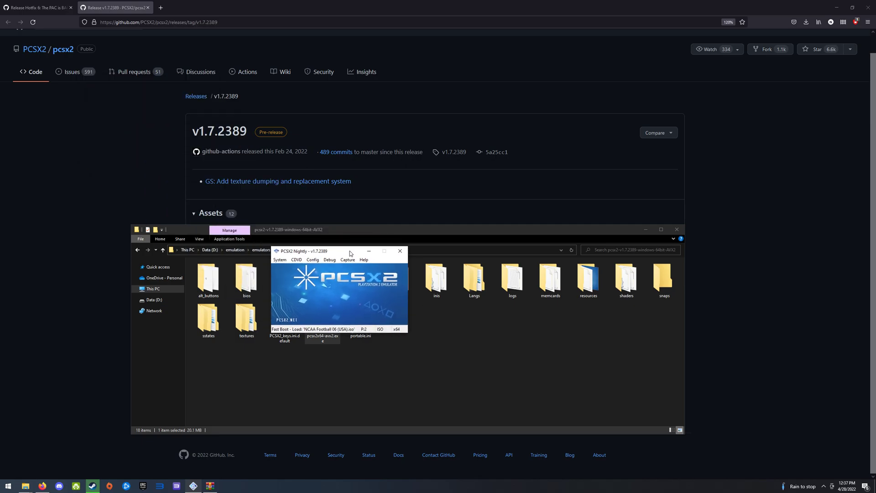
- Review the BIOS selection and BIOS search path in the emulator's general settings
left_click(313, 259)
left_click(319, 270)
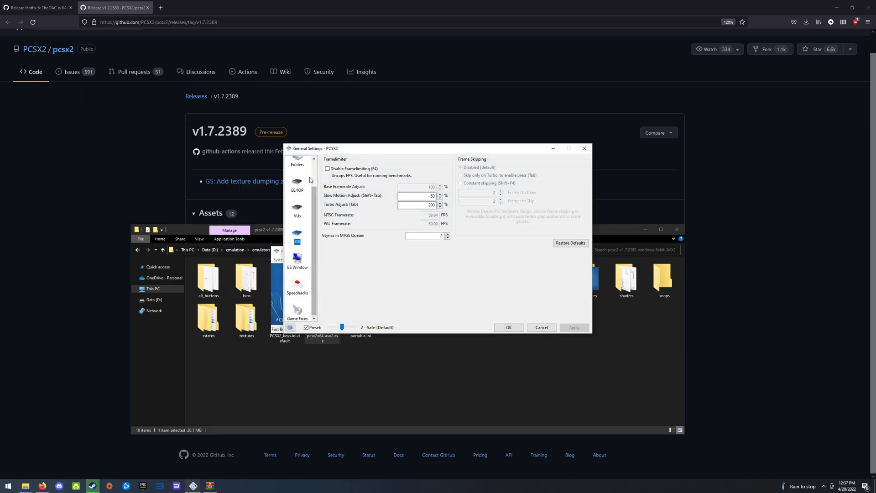
scroll(315, 173, "up", 2)
left_click(302, 173)
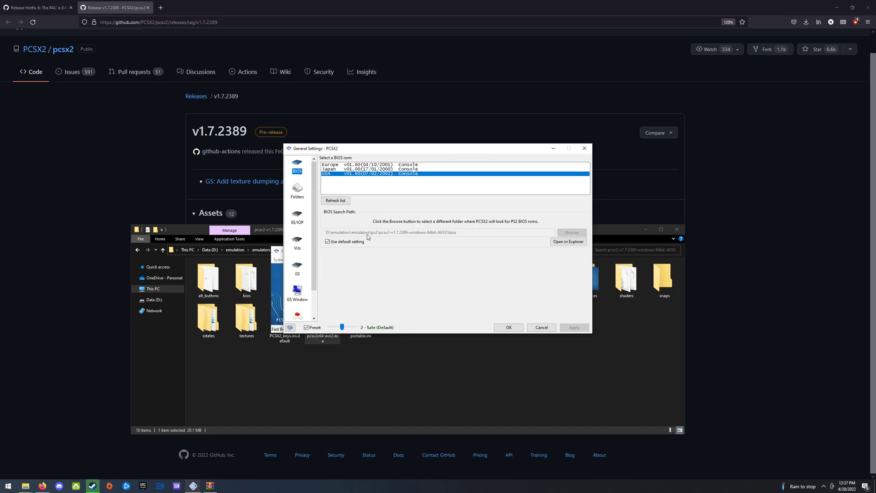
left_click_drag(405, 147, 386, 206)
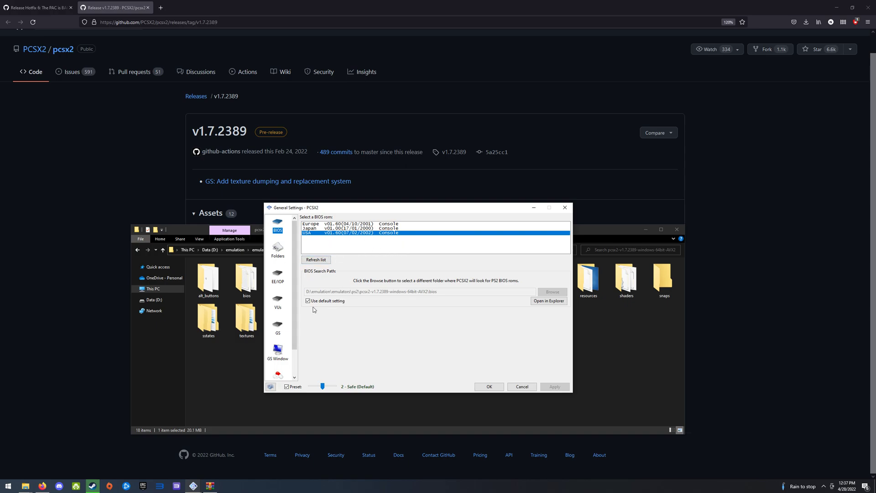
left_click_drag(296, 240, 297, 249)
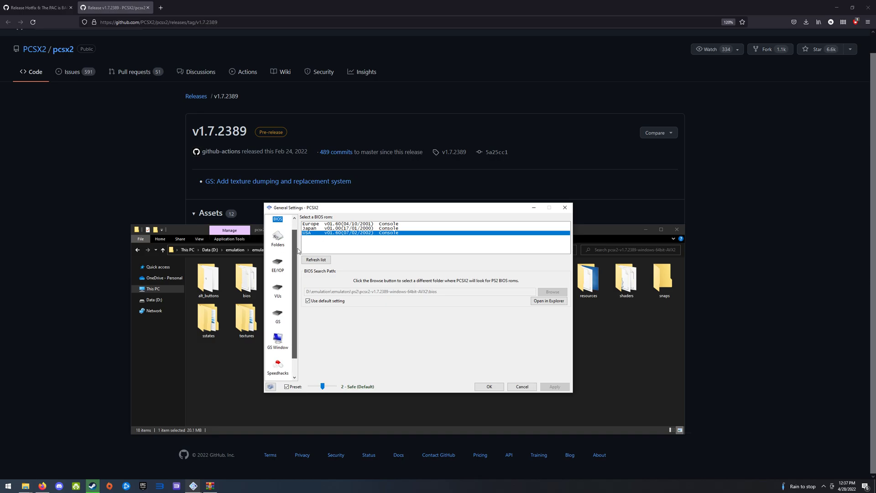
left_click(490, 386)
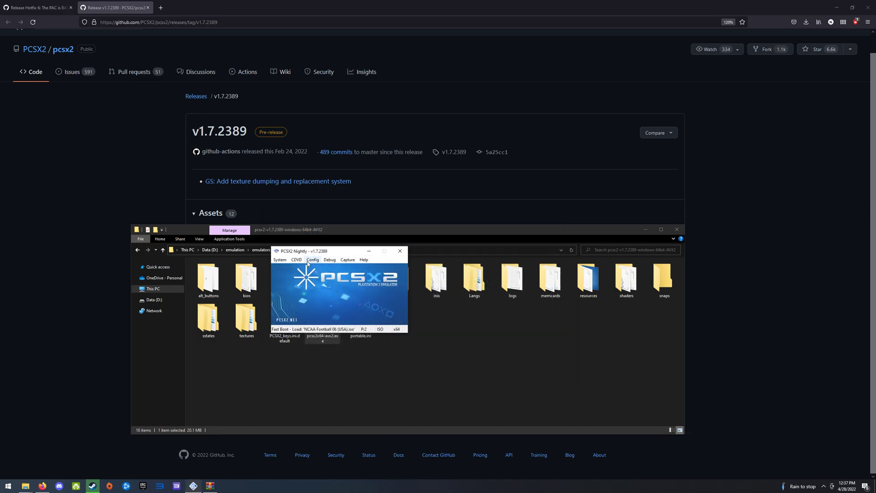
- Check where a game ISO is browsed for and selected, leaving the current selection in place
left_click(308, 261)
mouse_move(297, 264)
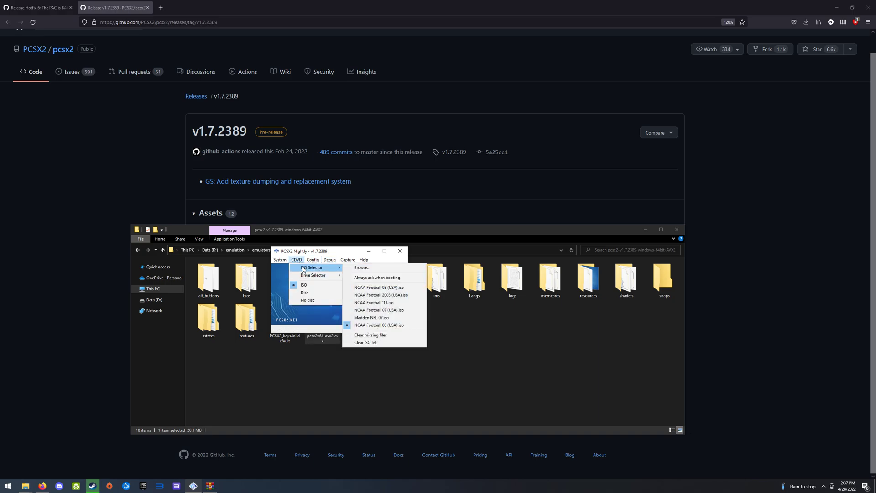
left_click(362, 267)
left_click(596, 259)
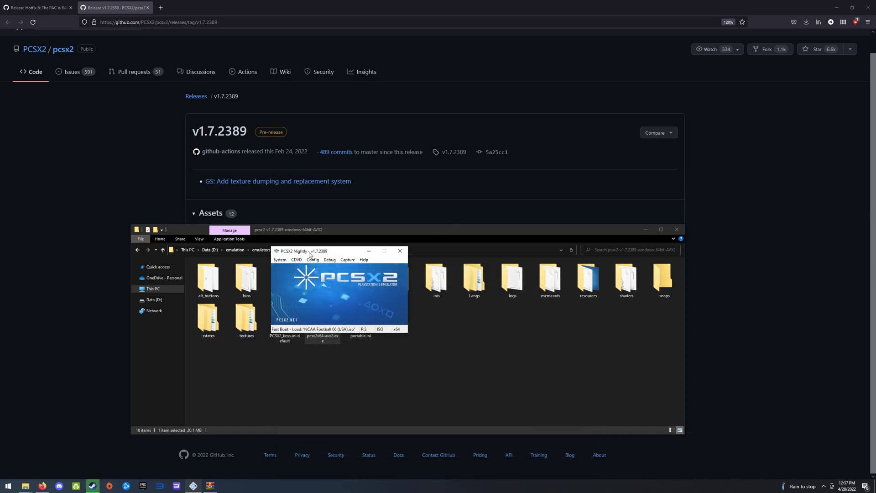
left_click_drag(424, 256, 308, 217)
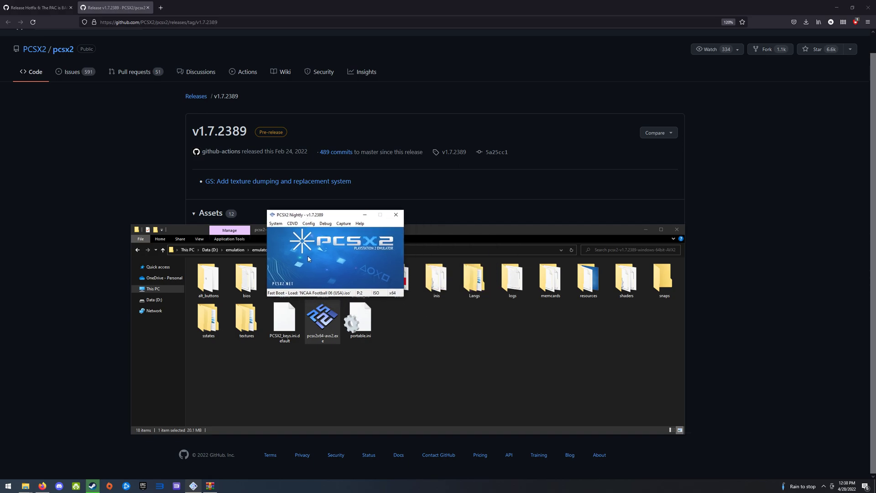
- Review the EE/IOP, VUs, GS, GS Window, Speedhacks and Game Fixes pages of the general settings without saving changes
left_click(309, 223)
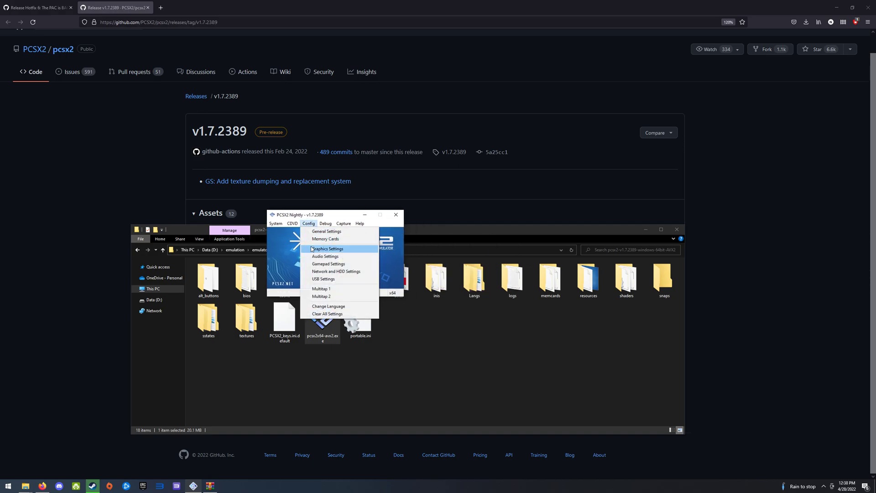
left_click(315, 231)
left_click(282, 246)
left_click(281, 263)
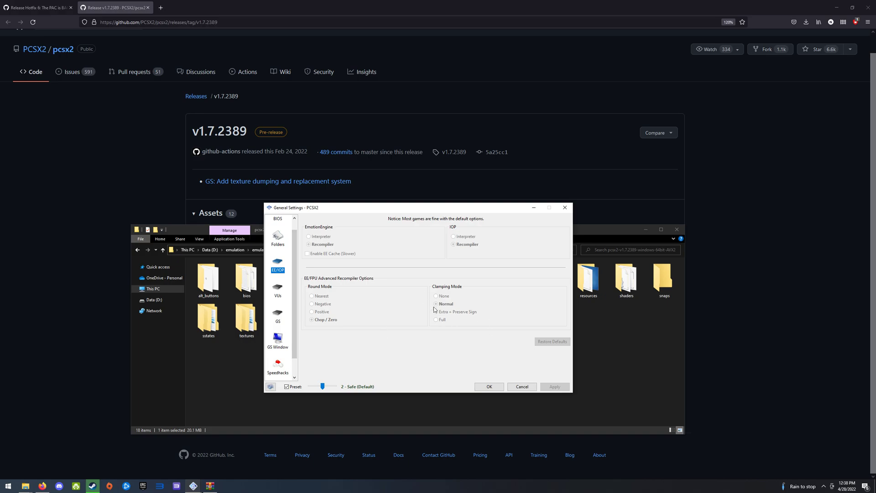
left_click(279, 294)
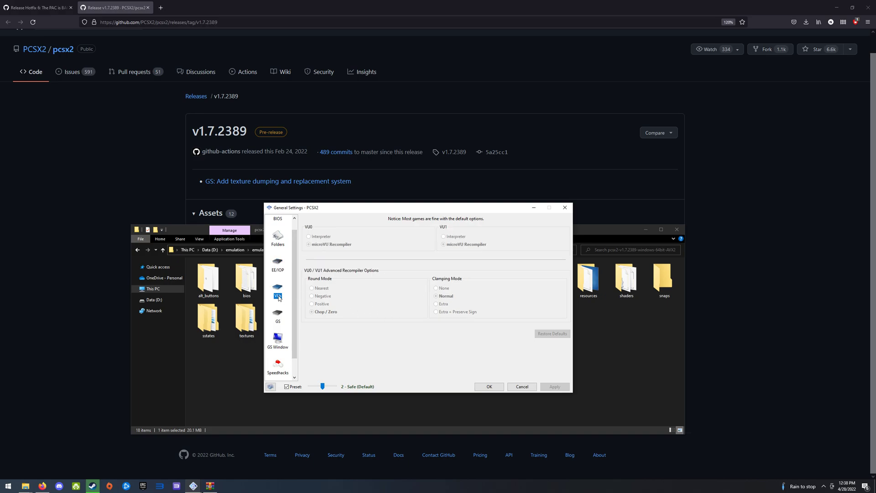
left_click(278, 316)
left_click_drag(293, 287, 292, 305)
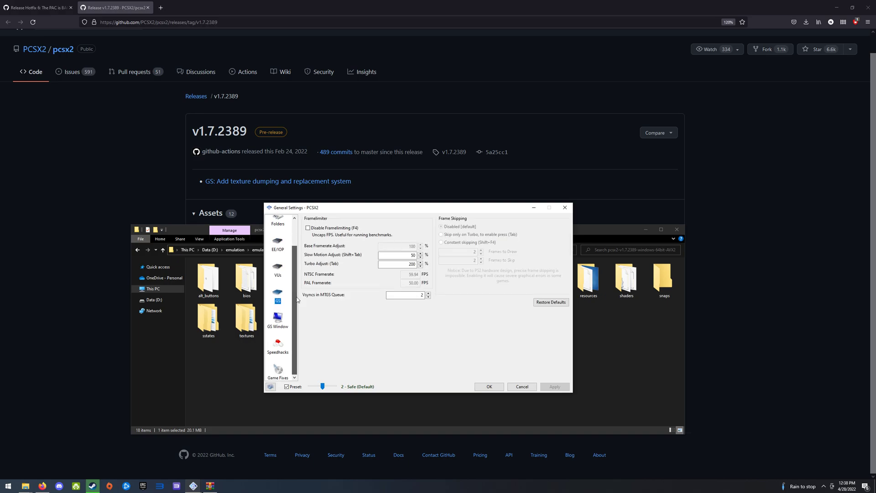
left_click(277, 322)
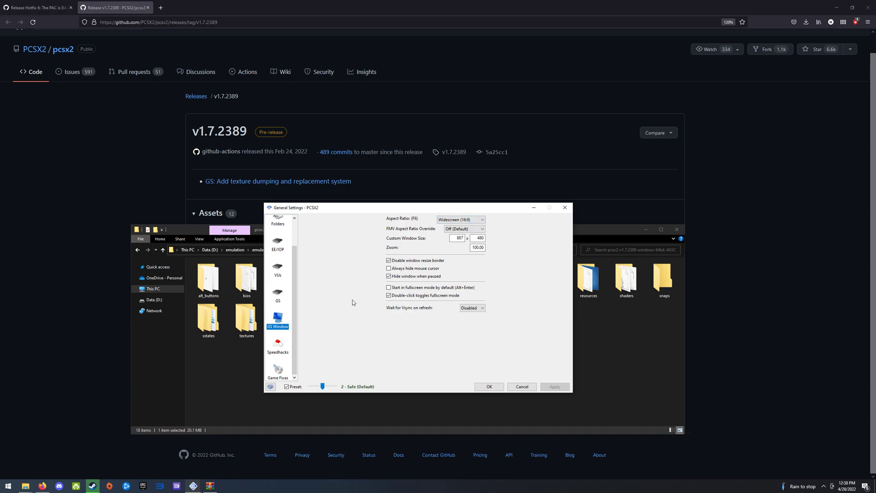
left_click(278, 348)
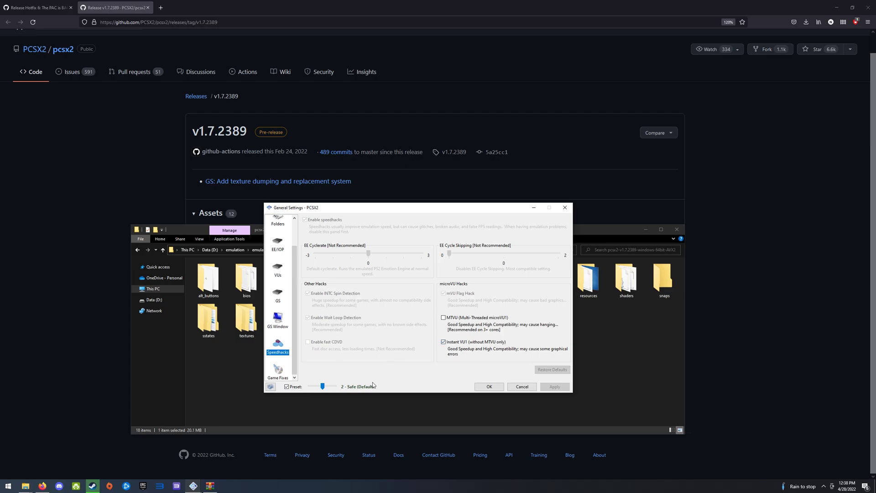
left_click(273, 373)
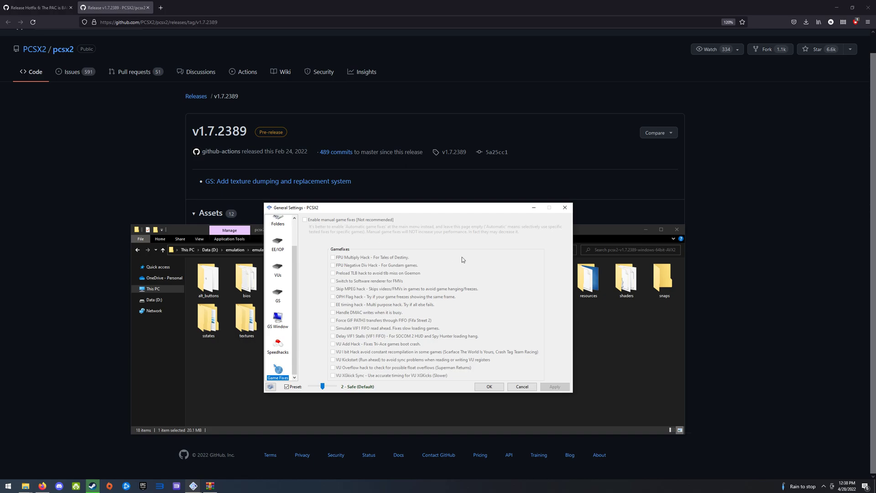
left_click(522, 387)
- Review the renderer choices, hardware mode options and hacks in the graphics settings without saving changes
left_click(276, 223)
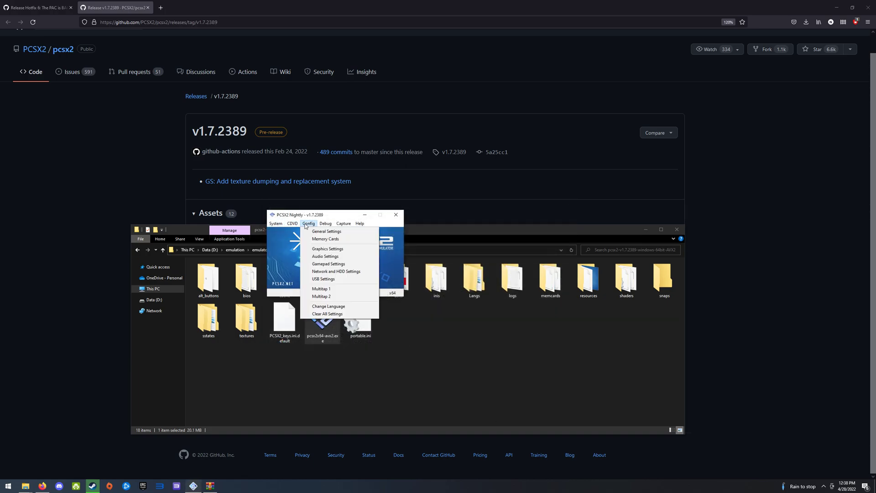
left_click(318, 250)
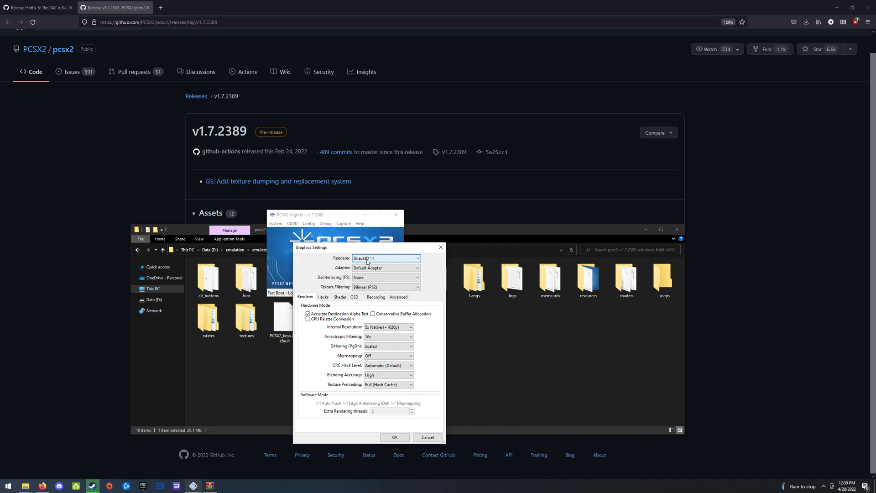
left_click(368, 260)
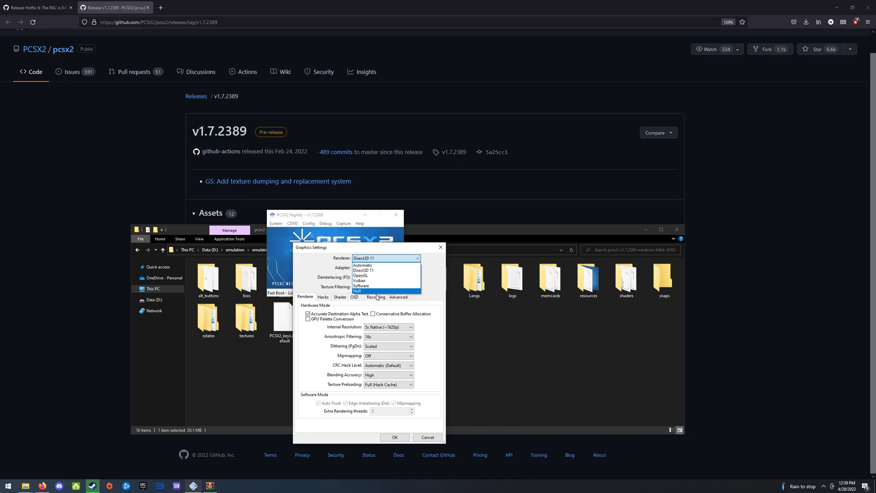
left_click(334, 283)
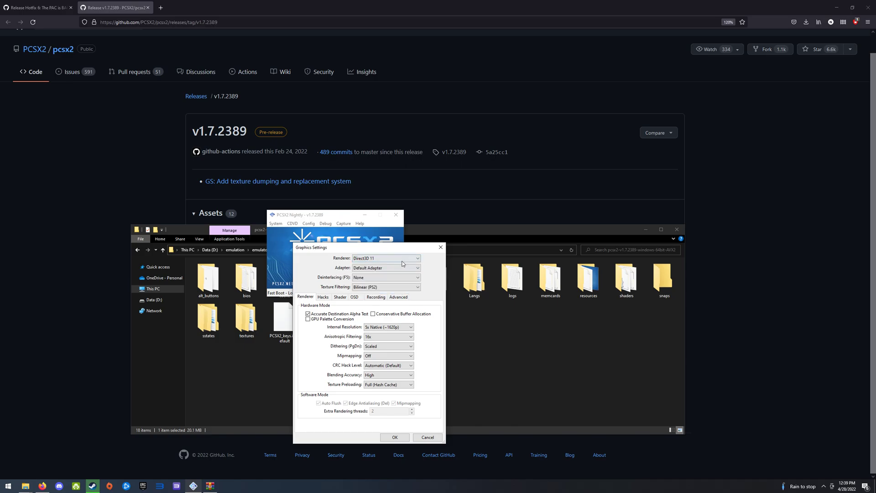
left_click(359, 288)
left_click(359, 288)
mouse_move(316, 378)
left_click(324, 297)
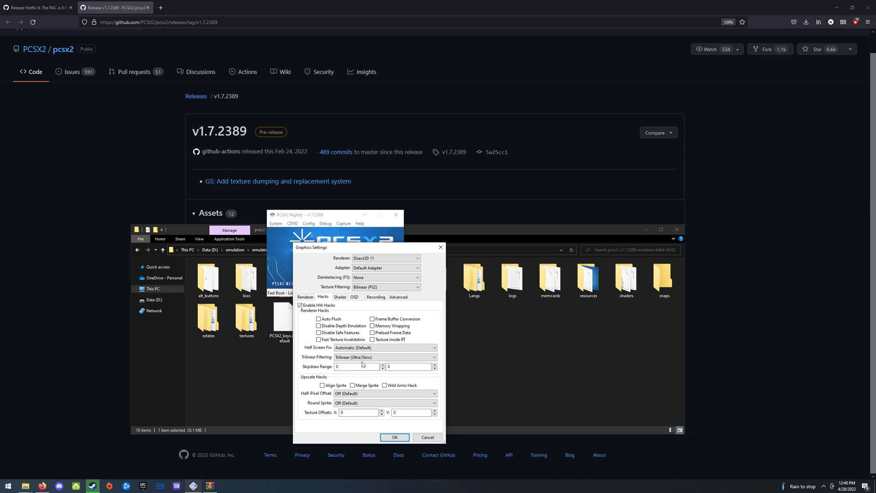
mouse_move(318, 369)
left_click(305, 297)
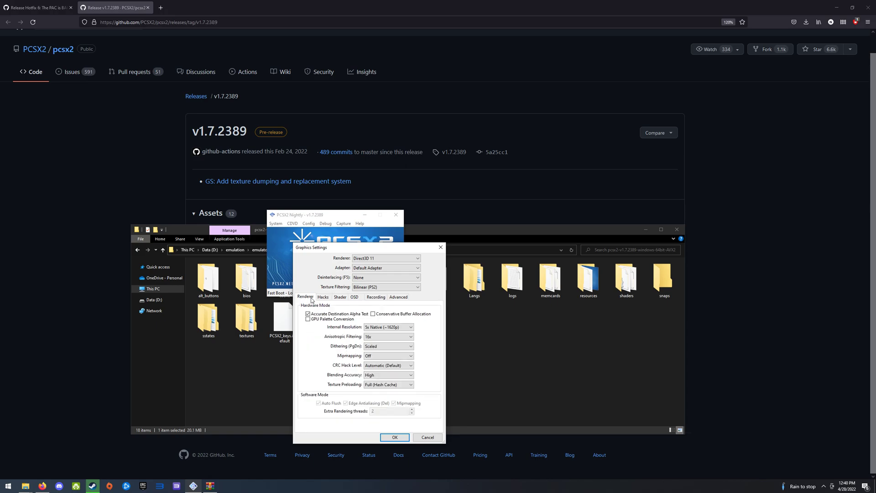
mouse_move(419, 337)
left_click(424, 437)
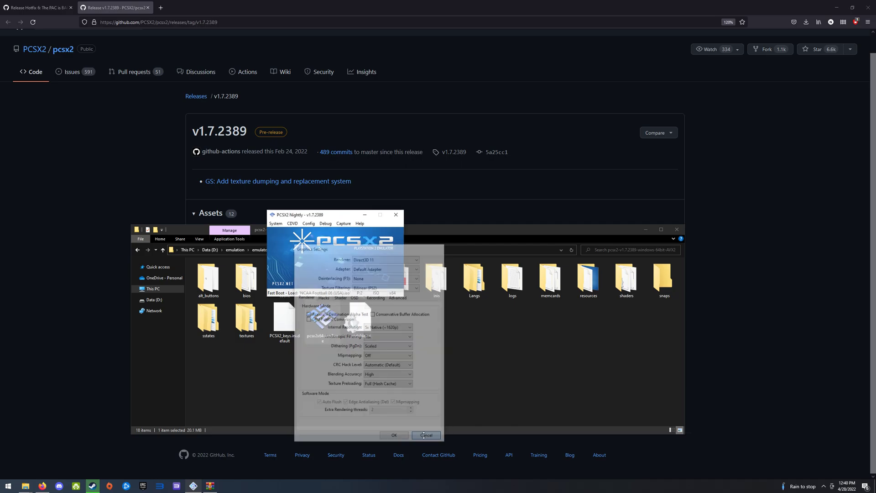
- Review the Pad 1 button bindings in the gamepad settings without saving changes
left_click(308, 223)
left_click(327, 262)
left_click(297, 232)
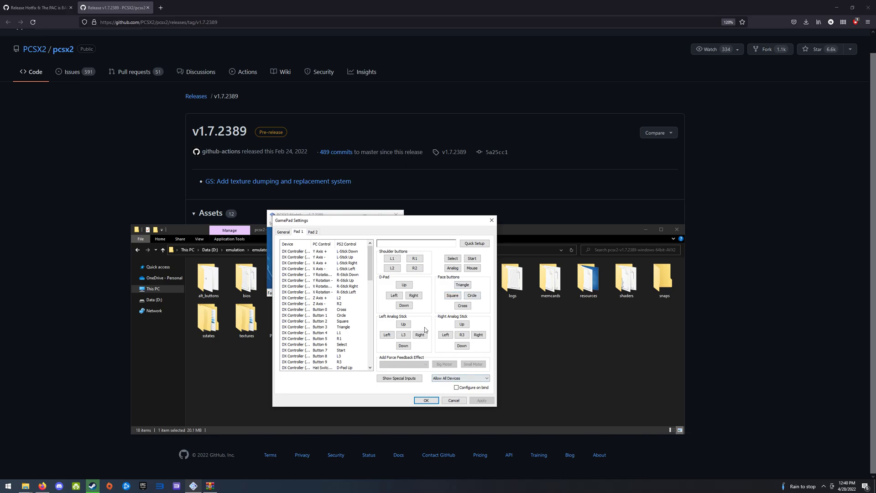
left_click(453, 400)
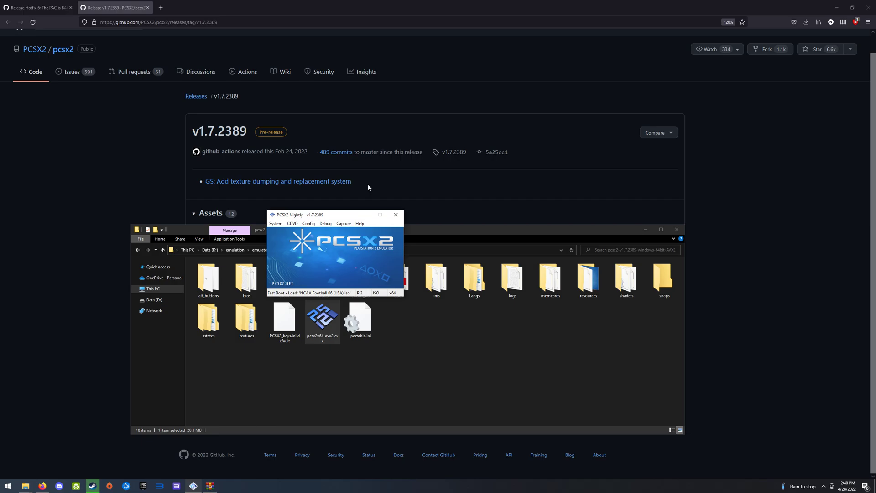
- Download NCAA06Nextv3.6_ExtractToPCSX2Folder.zip from the NCAA Next v3 release page into Downloads, replacing the existing copy
left_click(50, 10)
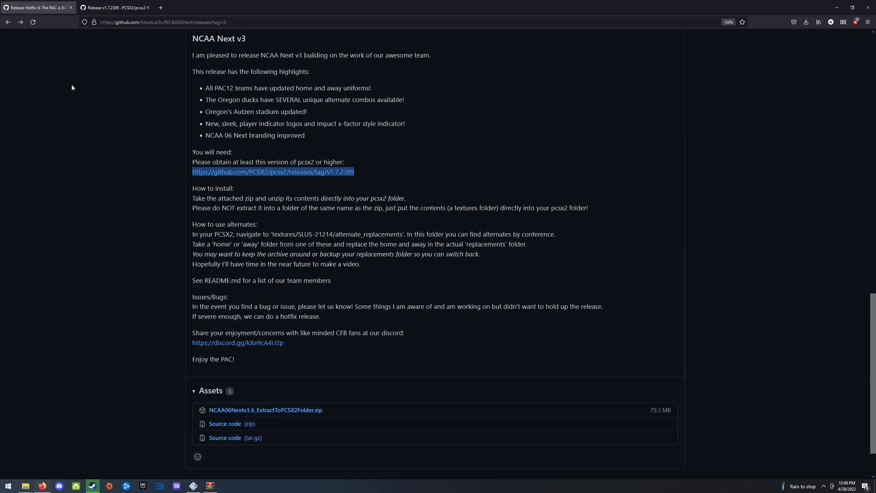
scroll(140, 293, "down", 3)
left_click_drag(353, 363, 186, 361)
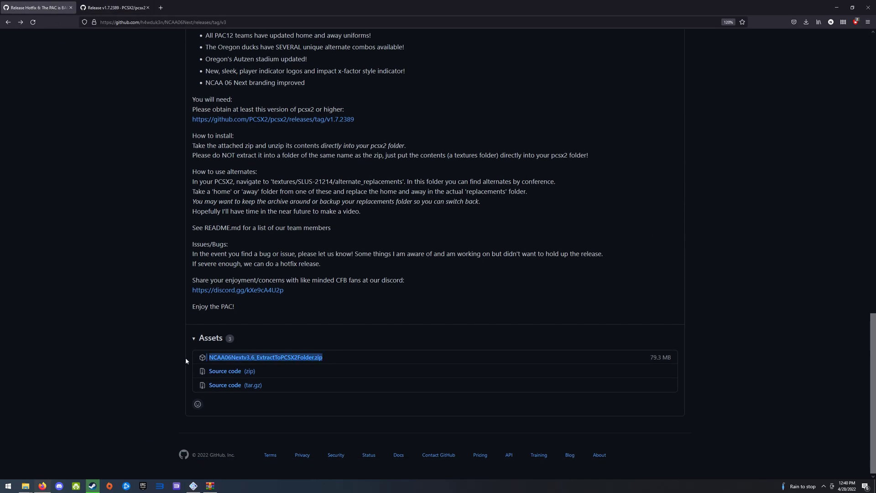
left_click(258, 365)
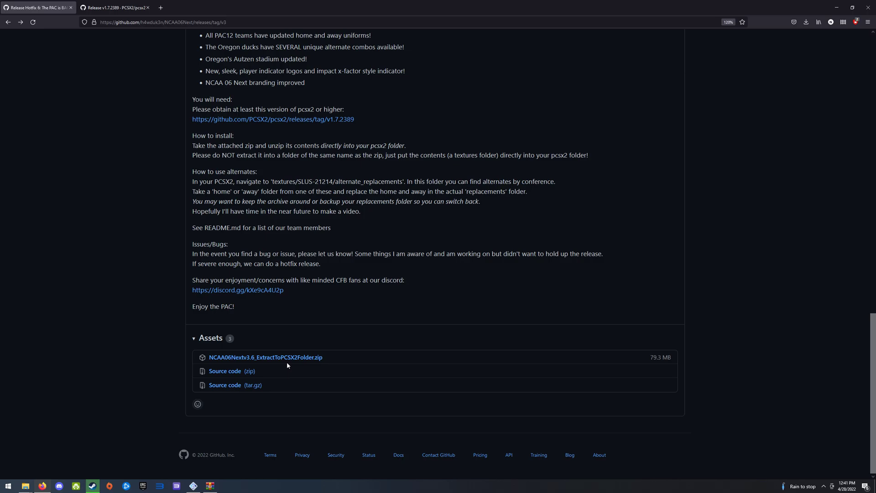
left_click(286, 360)
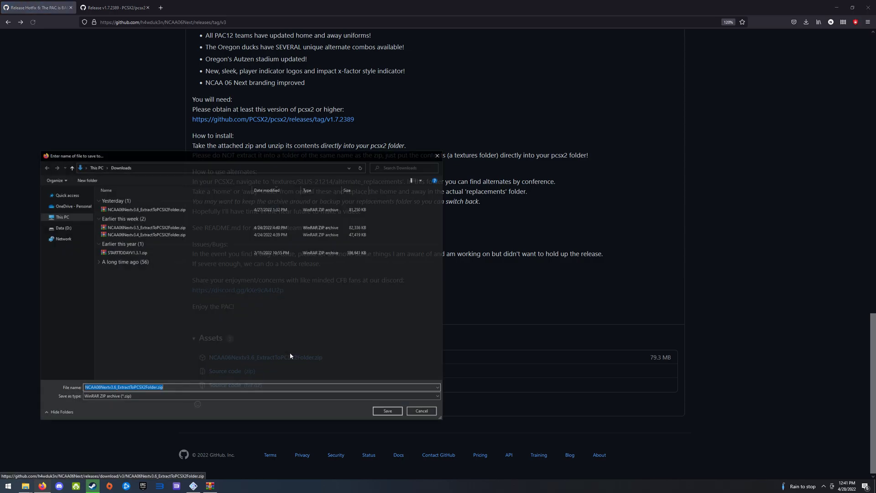
left_click(387, 411)
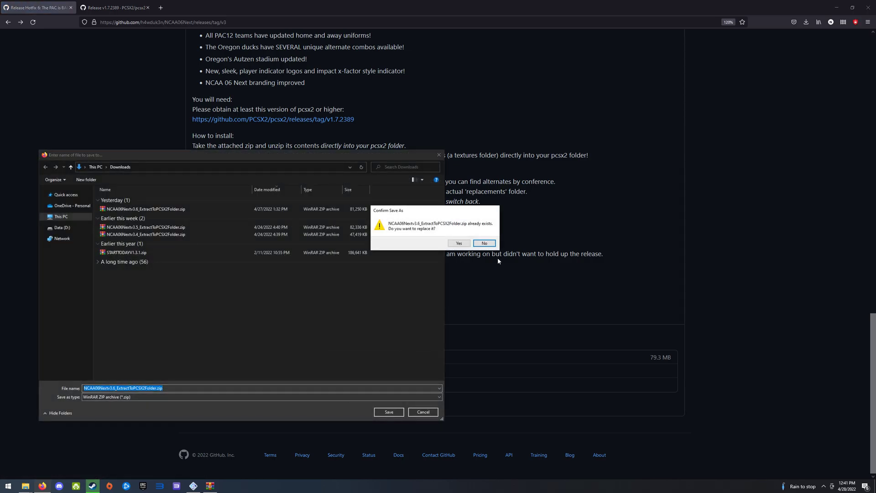
left_click(459, 244)
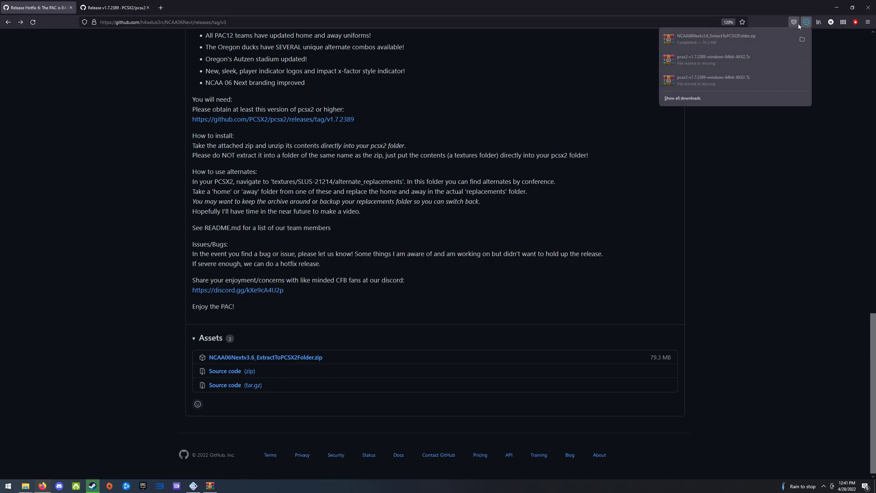
- Open the downloaded archive and compare its textures folder with the one in the pcsx2-v1.7.2389-windows-64bit-AVX2 folder
left_click(716, 39)
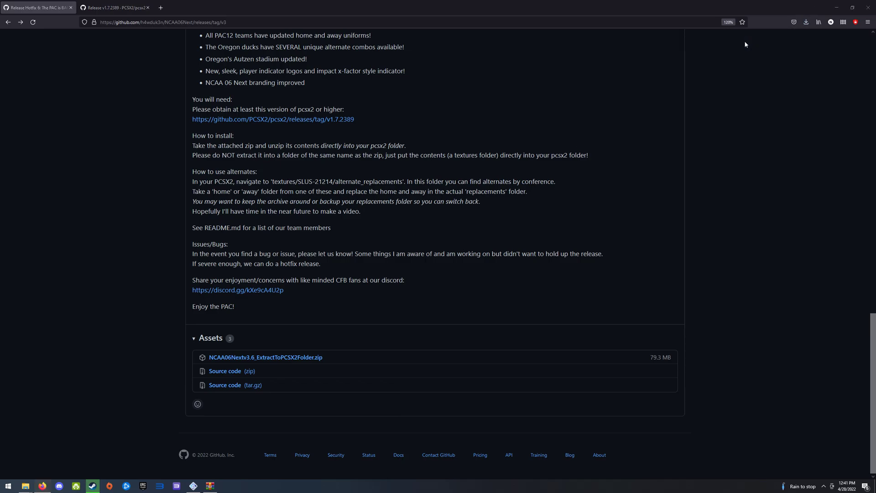
left_click(360, 149)
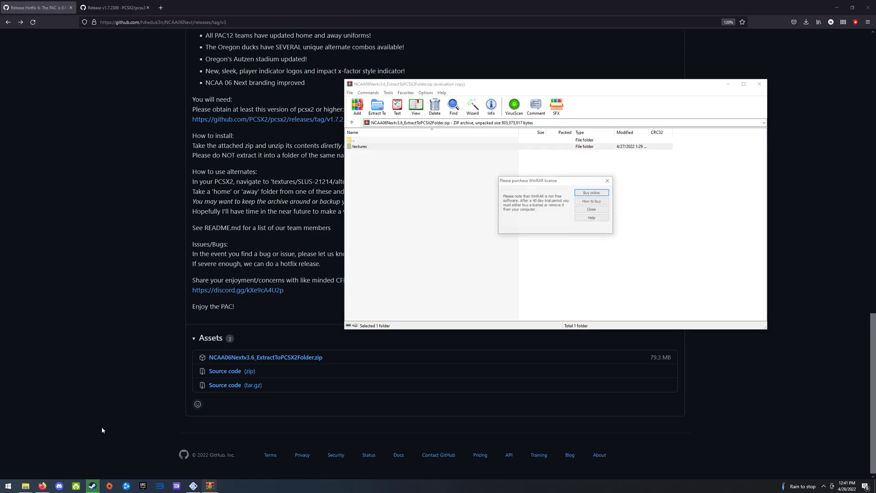
mouse_move(25, 486)
left_click(106, 461)
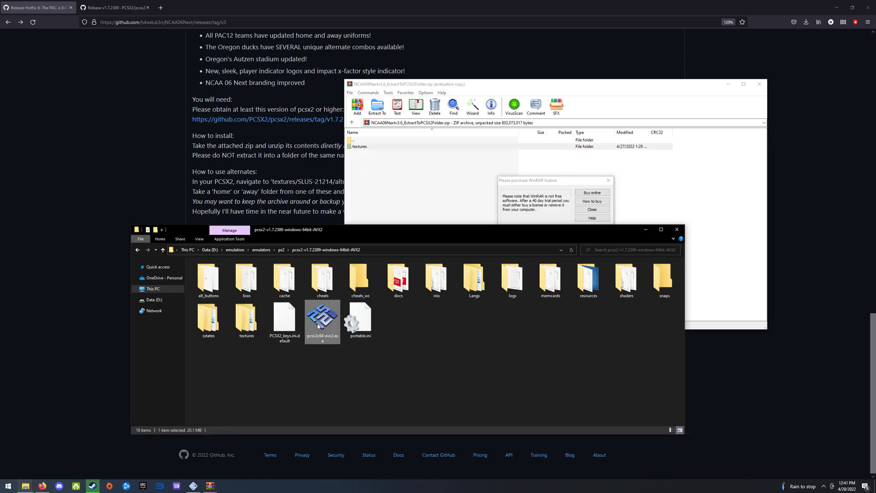
left_click(546, 349)
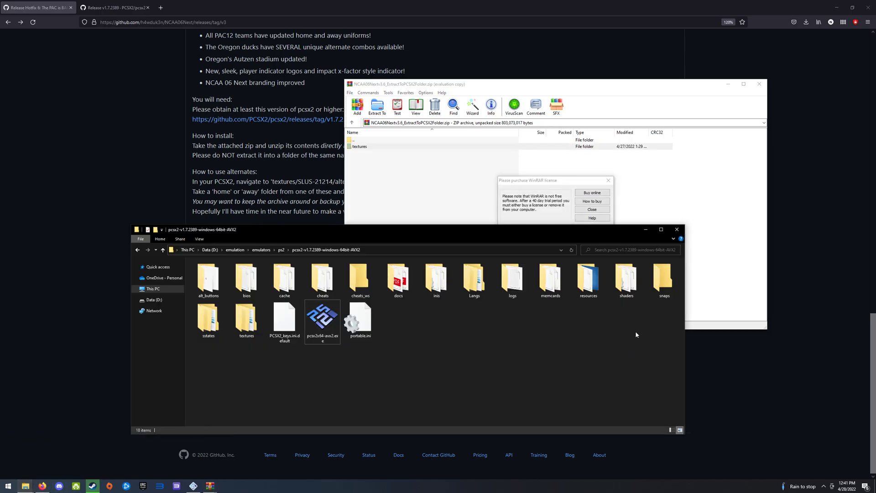
left_click(235, 326)
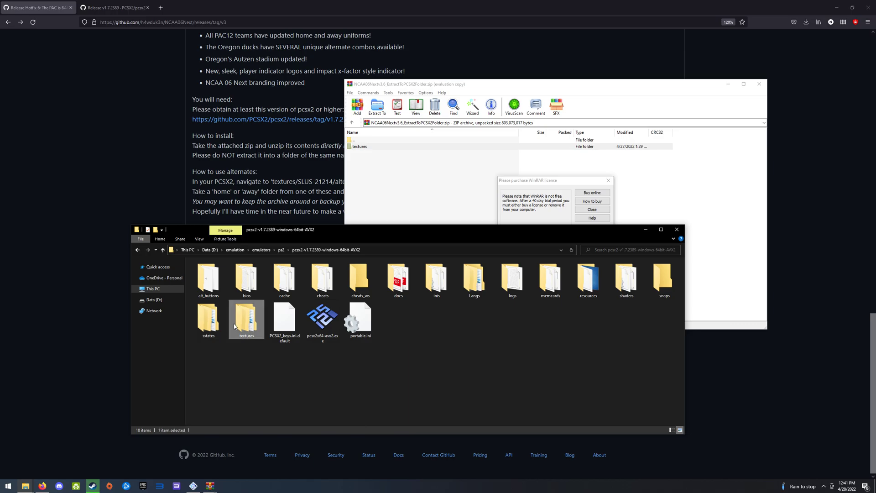
- Dismiss the WinRAR purchase notice and close the archive without extracting it, keeping the PCSX2 folder open
left_click(538, 197)
left_click(592, 209)
left_click(759, 85)
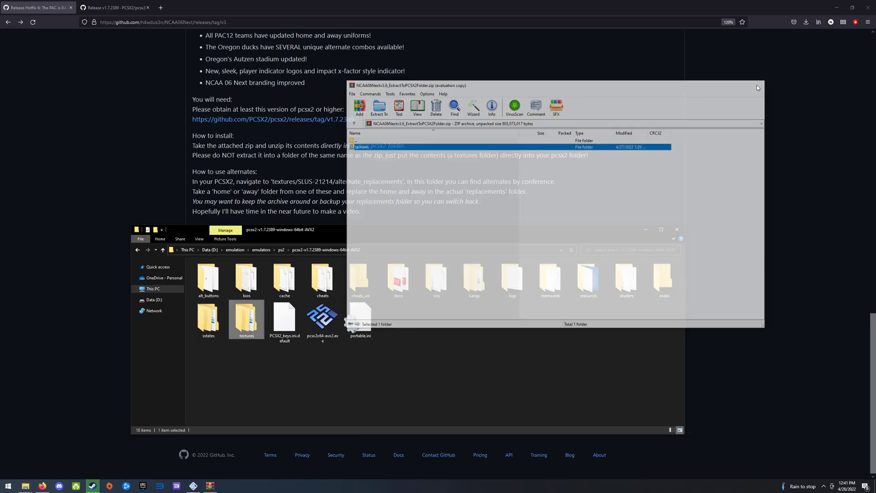
left_click(242, 377)
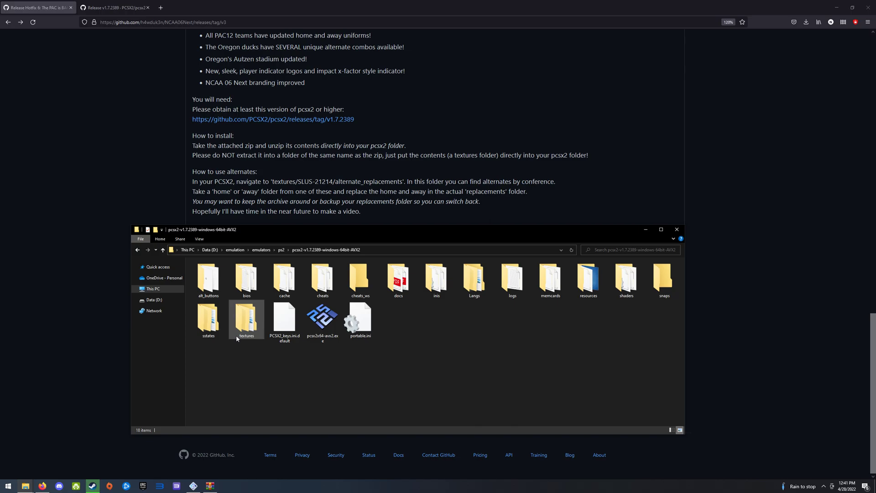
- Launch pcsx2x64-avx2.exe, boot the NCAA Football 06 ISO and turn off fast-forward at the game's main menu
double_click(313, 333)
left_click(275, 223)
left_click(274, 232)
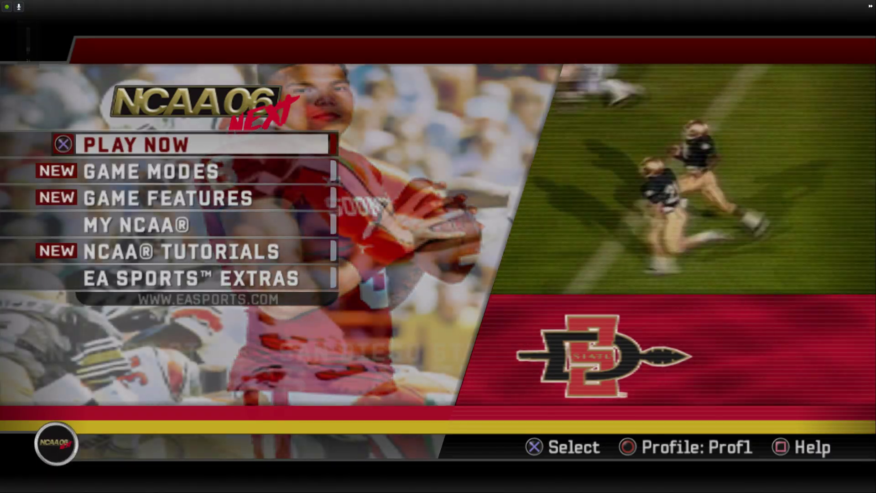
key("F4")
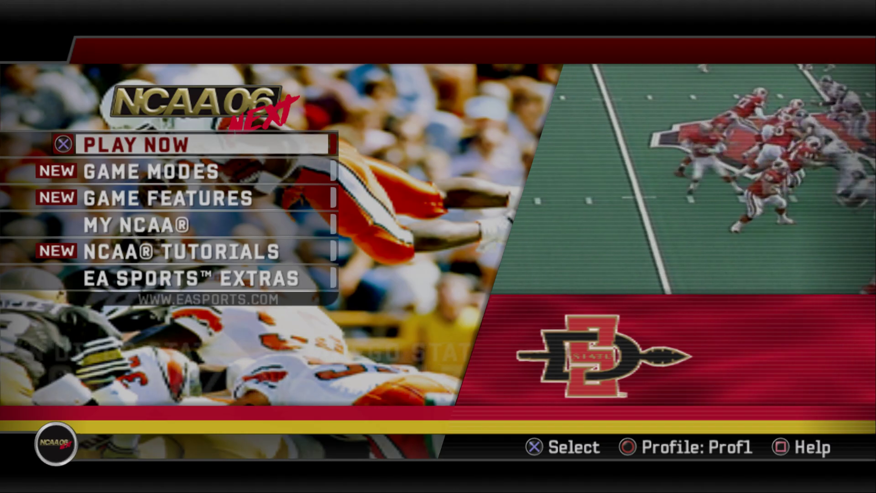
- Start a Play Now game and choose the Oregon Ducks as the home team against Florida
key("Return")
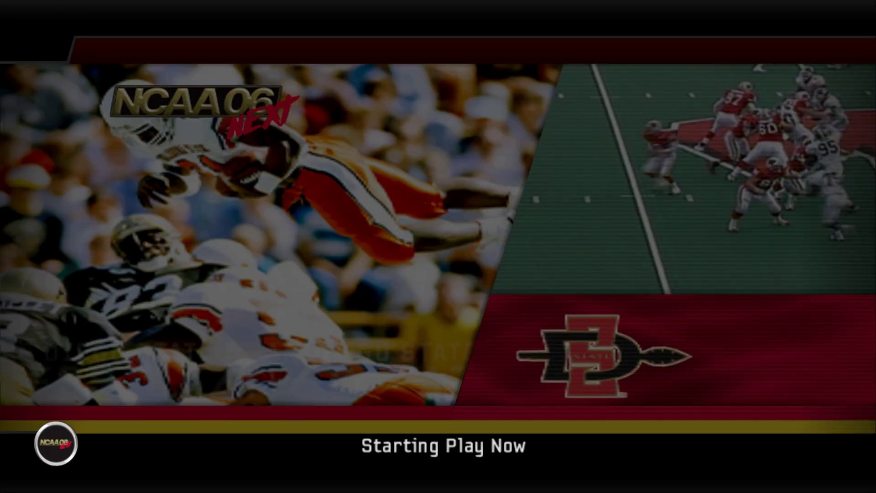
key("Down")
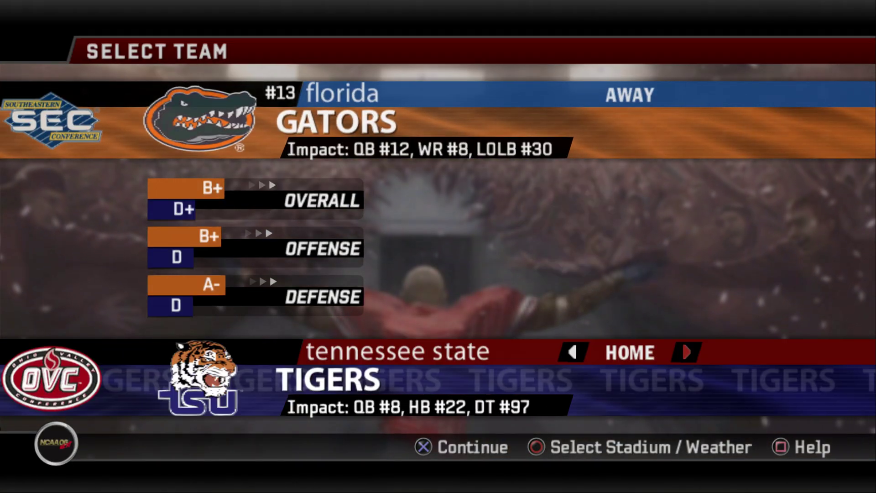
key("Down")
key("Down")
key("Down")
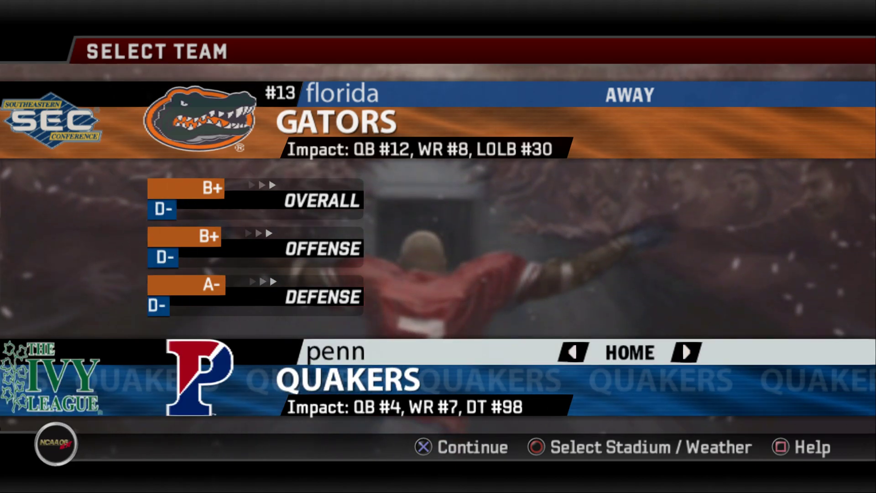
key("Left")
key("Left")
key("Right")
key("Right")
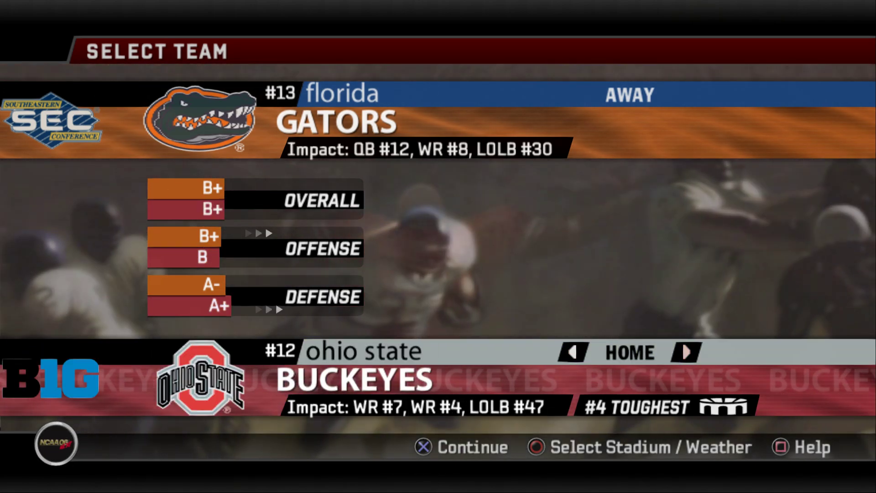
key("Right")
key("Right")
key("Right")
key("Return")
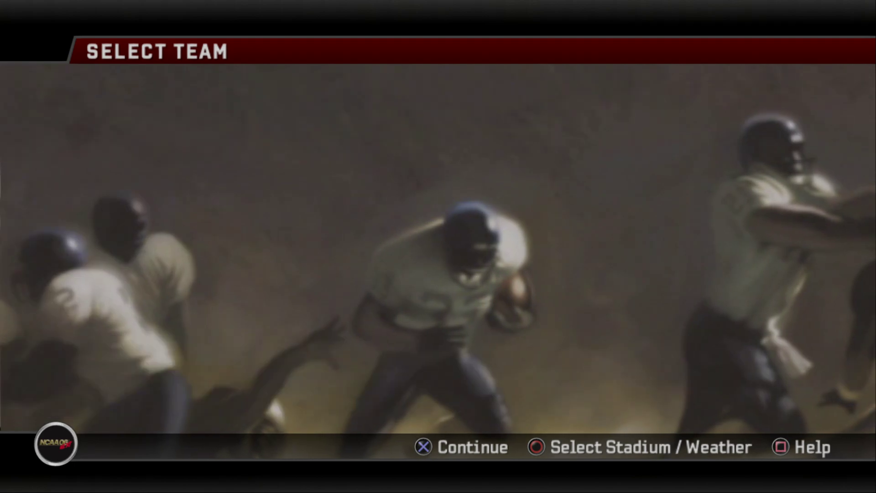
- Compare Oregon's home uniform with and without the replacement textures by switching to the software renderer and back
key("c")
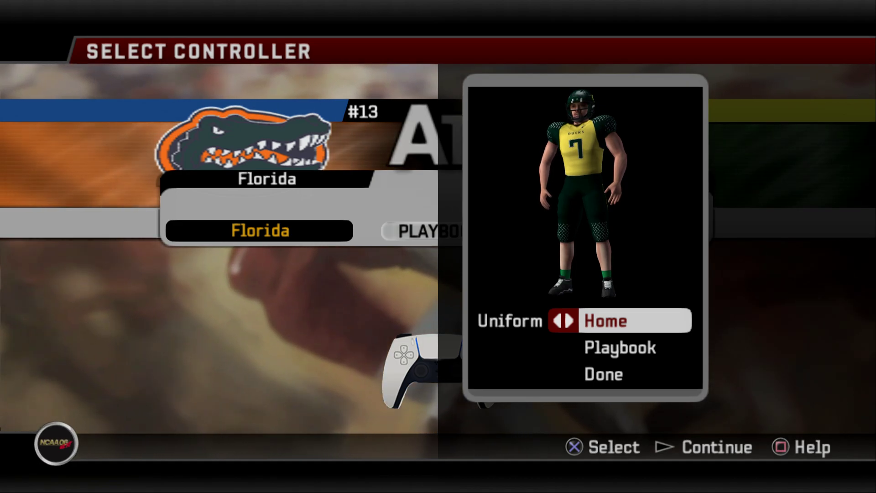
key("F9")
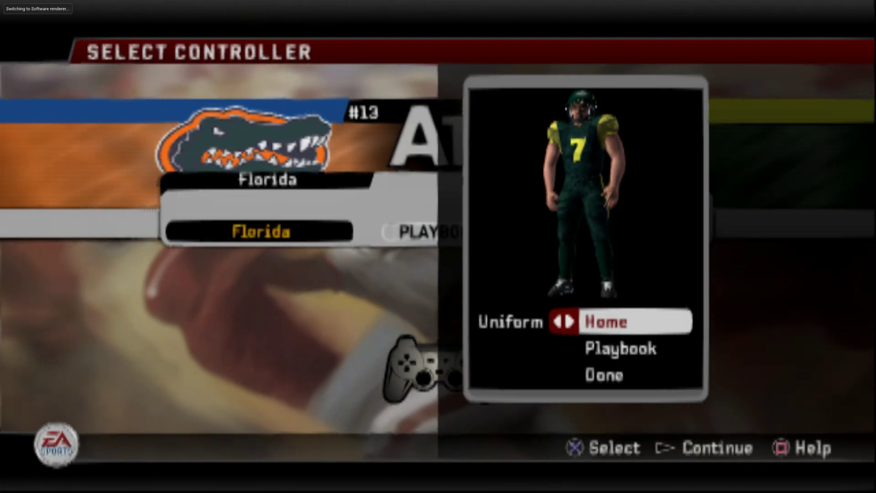
key("F9")
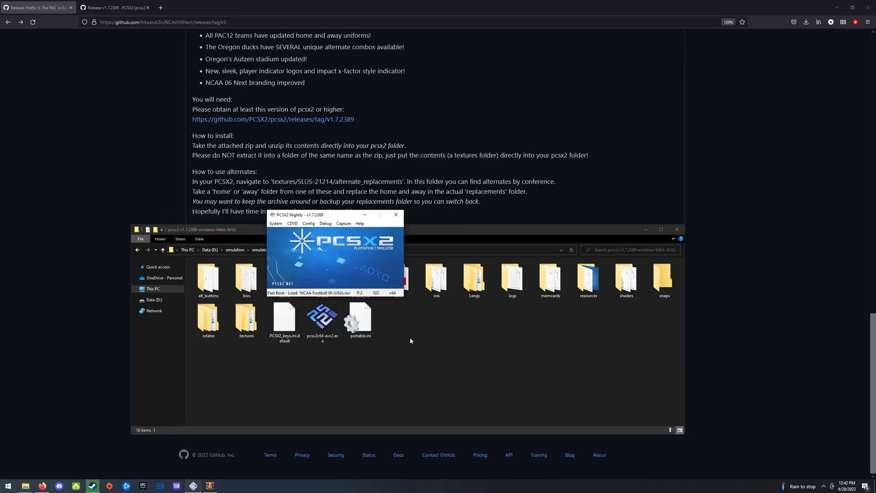
- Minimize the PCSX2 window and view the textures/SLUS-21214/replacements folder inside the emulator folder
left_click(459, 344)
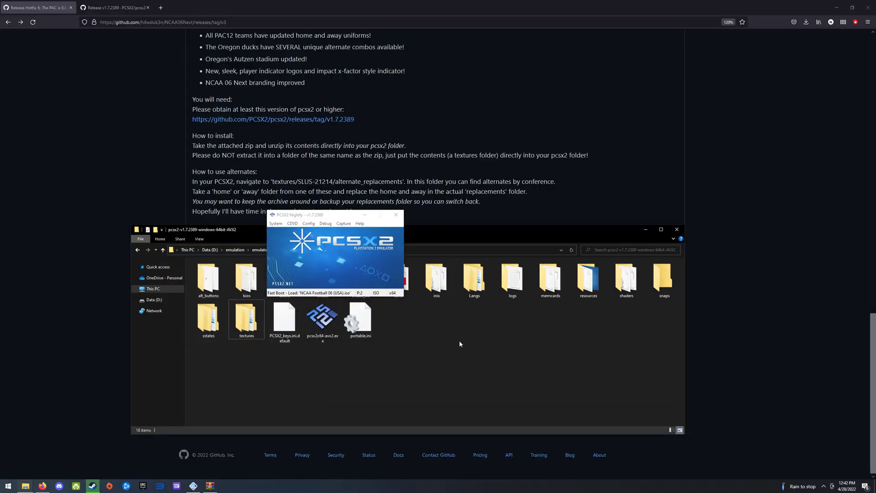
left_click(365, 215)
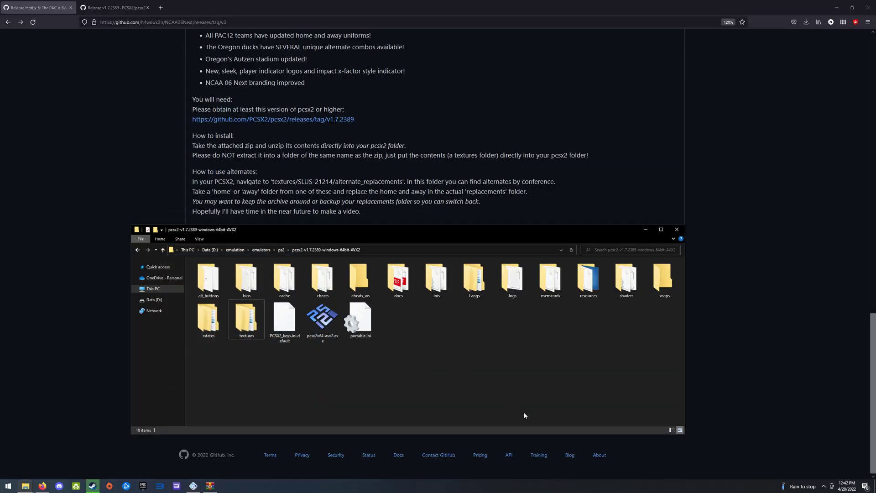
double_click(246, 320)
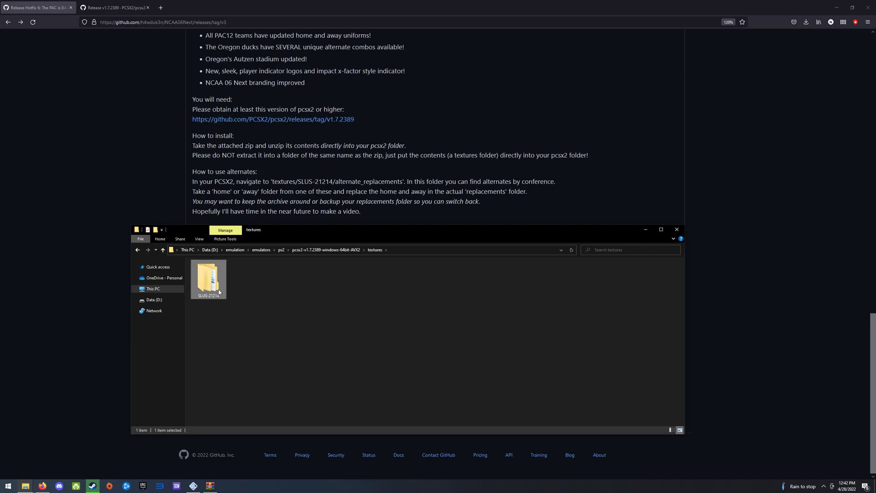
double_click(209, 279)
double_click(245, 283)
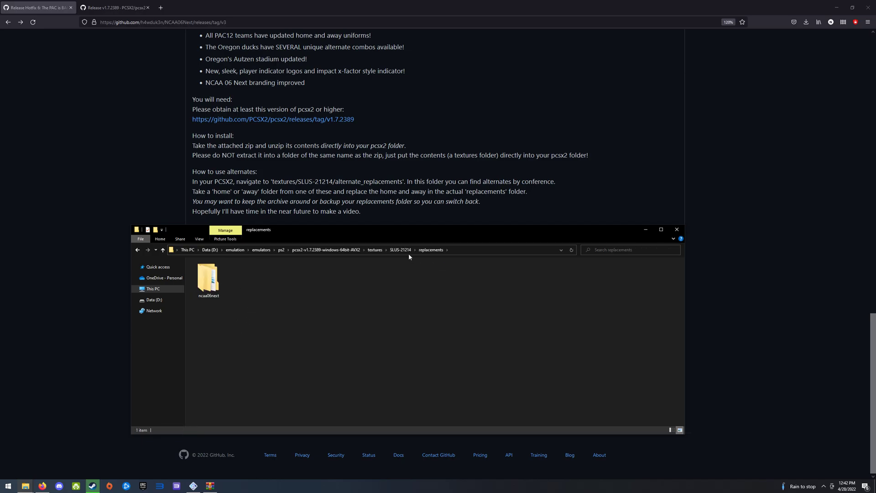
- Browse SLUS-21214/alternate_replacements through alt_uniforms, pac12 and north to the oregon folder of alternate uniforms
left_click(401, 250)
double_click(220, 295)
double_click(221, 296)
double_click(221, 297)
double_click(241, 293)
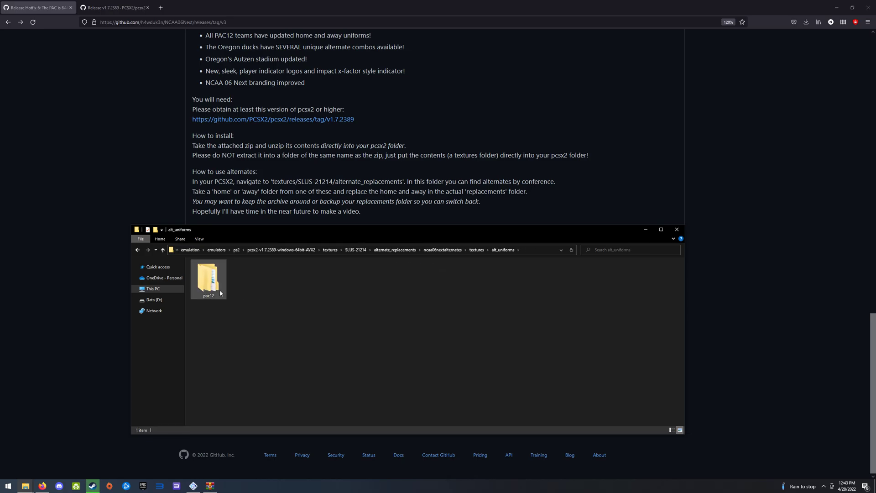
double_click(218, 292)
double_click(218, 292)
double_click(218, 292)
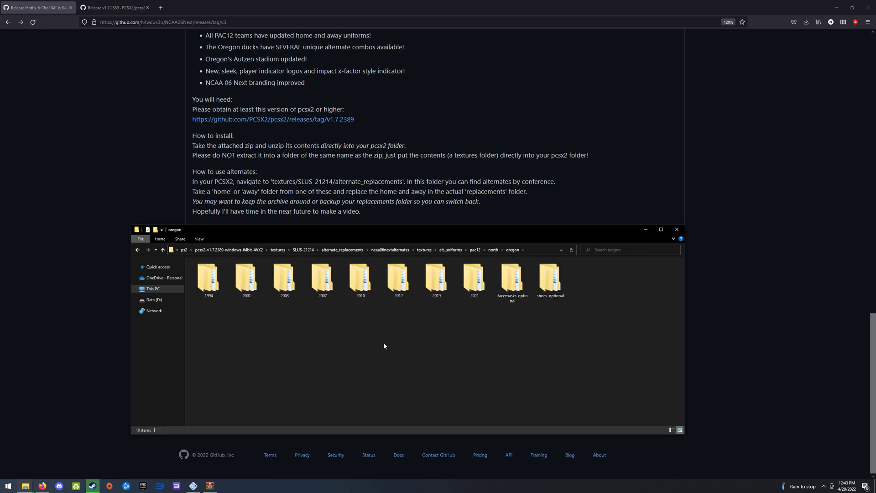
- Open Oregon's 2021 alternates and select the 2021-oregon-away-white and 2021-oregon-home-green folders
double_click(475, 281)
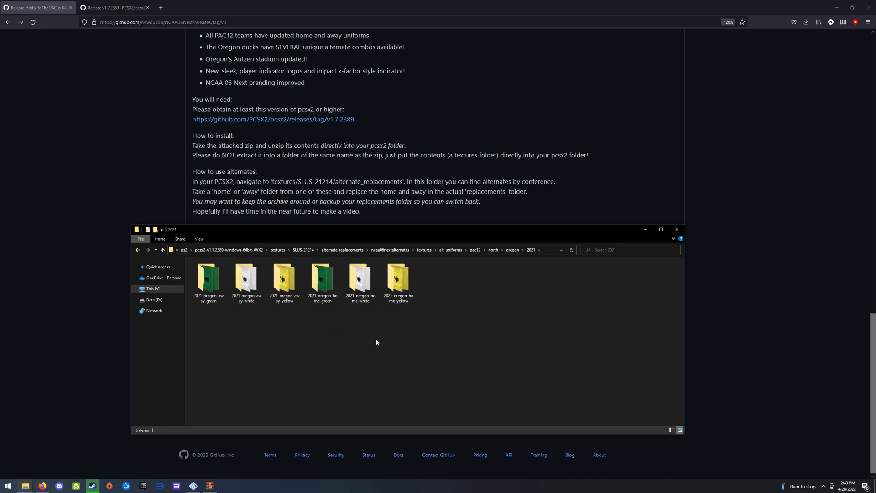
left_click(324, 302)
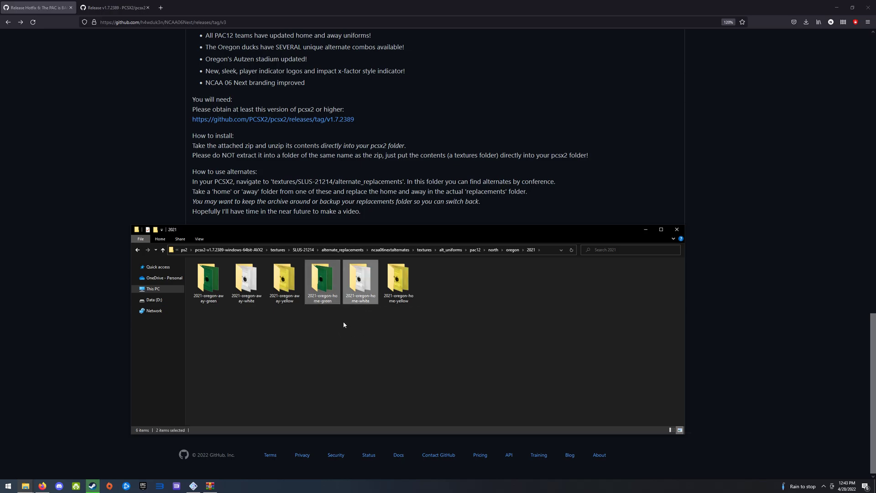
left_click(324, 302)
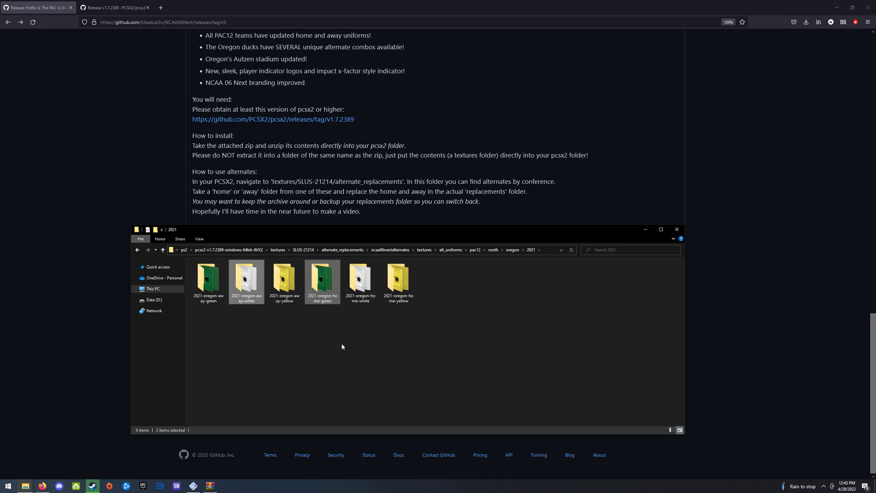
- Return to SLUS-21214 and browse replacements through ncaa06next, textures, uniforms and pac12 to the oregon folder
left_click(345, 250)
left_click(400, 250)
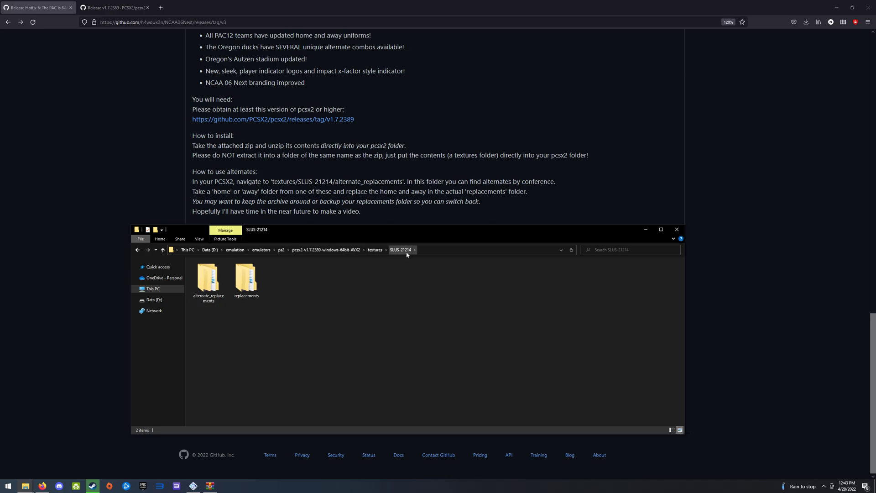
double_click(246, 278)
double_click(208, 278)
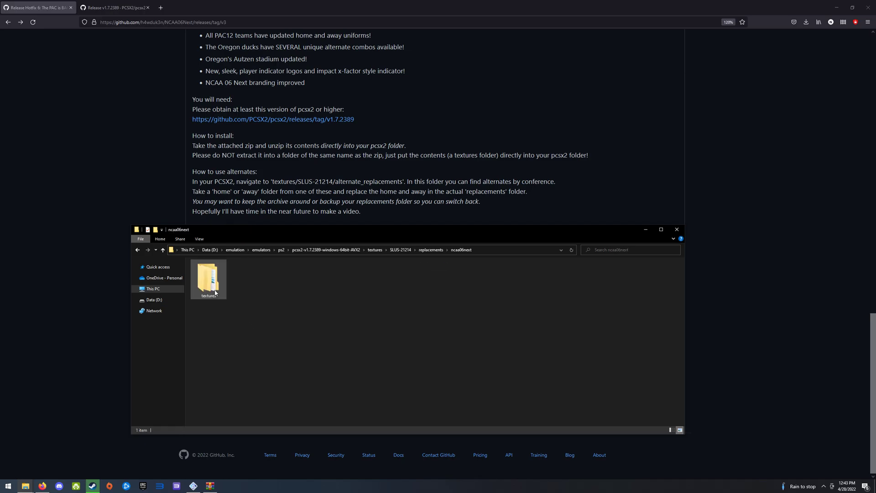
double_click(208, 278)
double_click(208, 278)
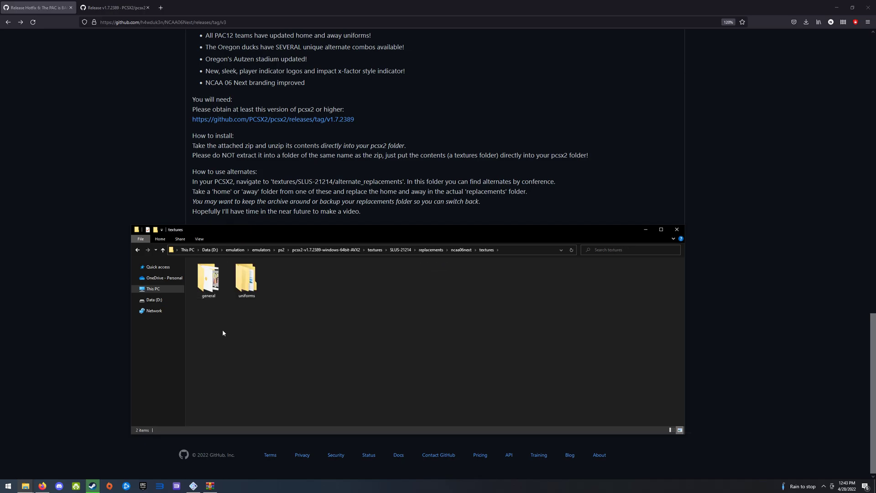
double_click(247, 278)
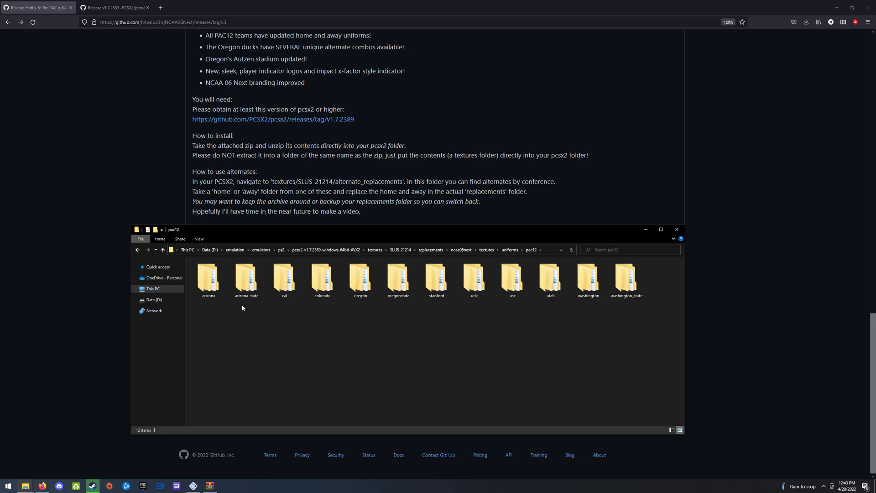
double_click(361, 279)
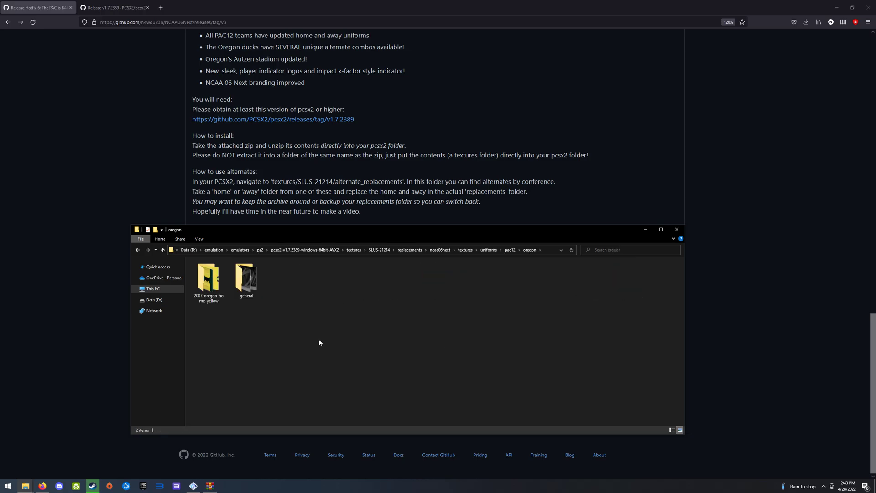
- Paste the copied 2021-oregon-away-white and 2021-oregon-home-green folders into oregon and delete the 2007-oregon-home-yellow folder
key("ctrl+v")
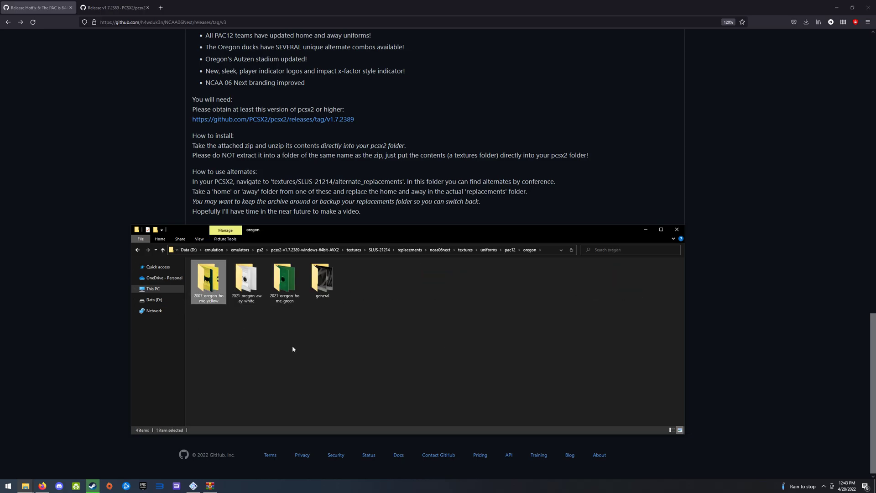
key("Delete")
key("Return")
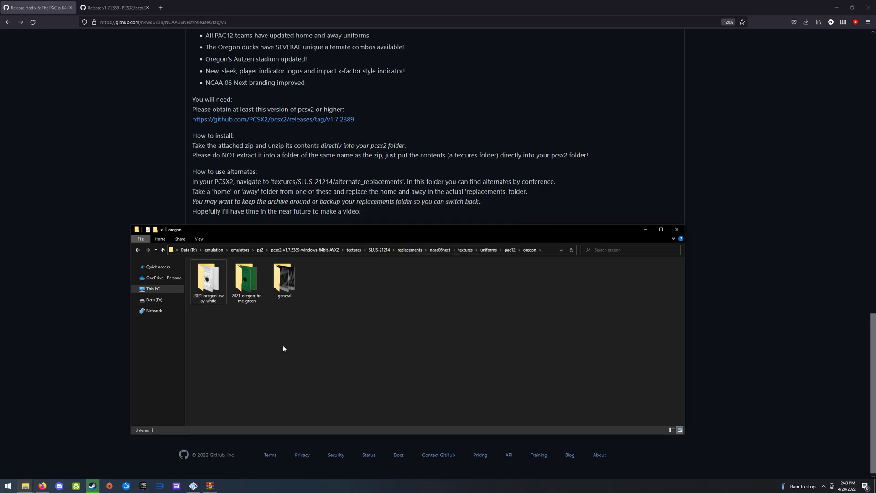
- Compare the textures in 2021-oregon-home-green and 2021-oregon-away-white, deleting the duplicate image starting with 76dd721a from the away-white folder
double_click(246, 279)
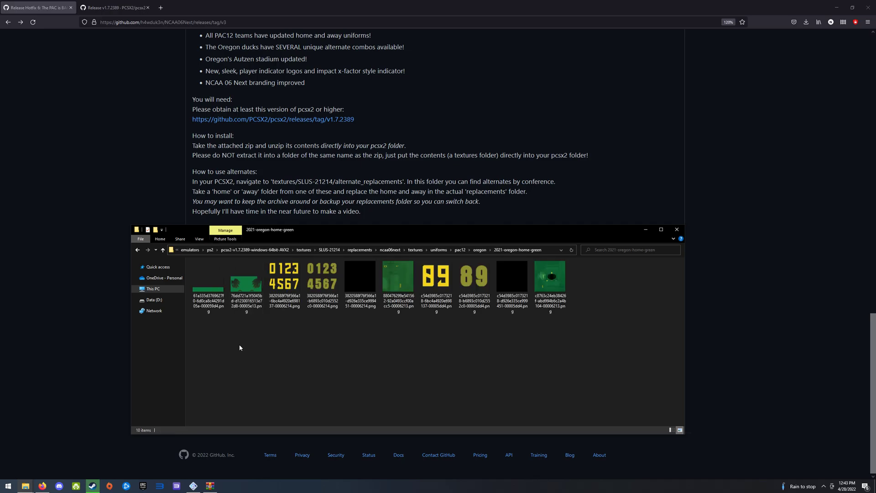
left_click(479, 250)
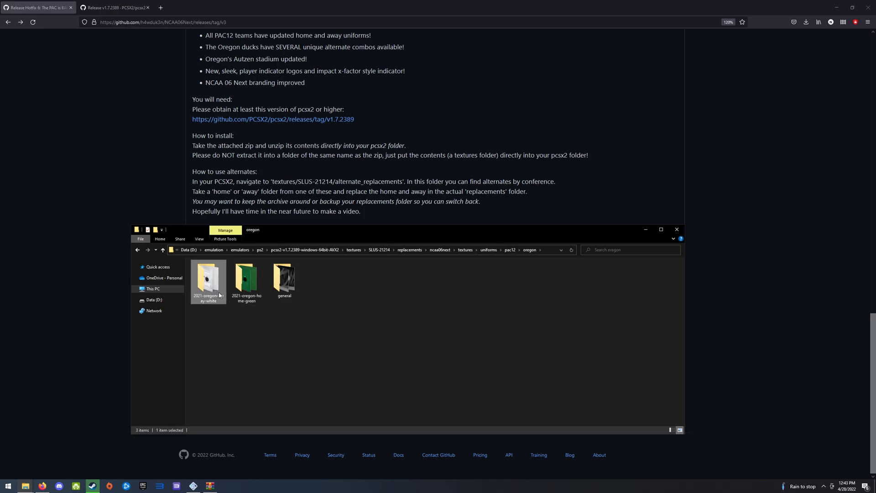
double_click(208, 279)
left_click(251, 313)
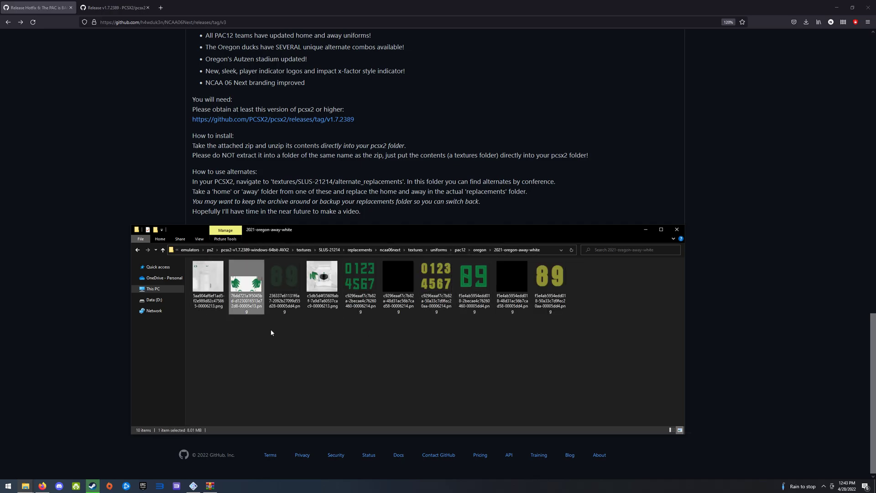
key("Delete")
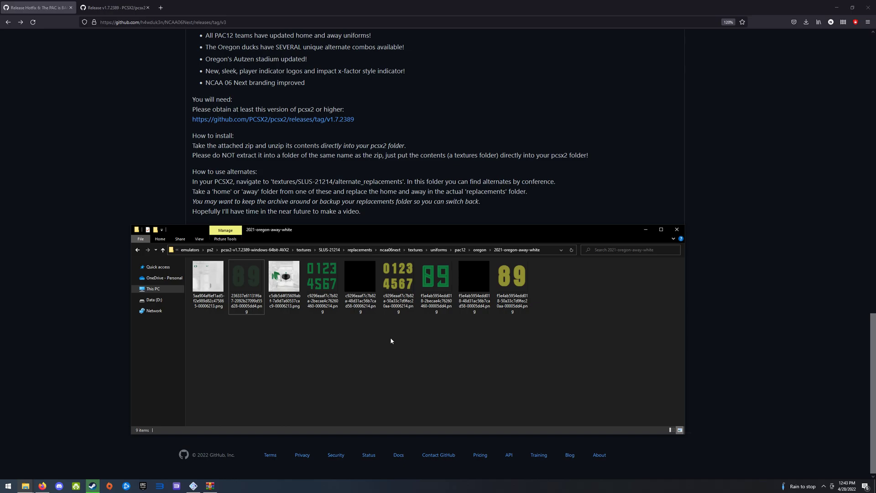
left_click(478, 250)
left_click(345, 342)
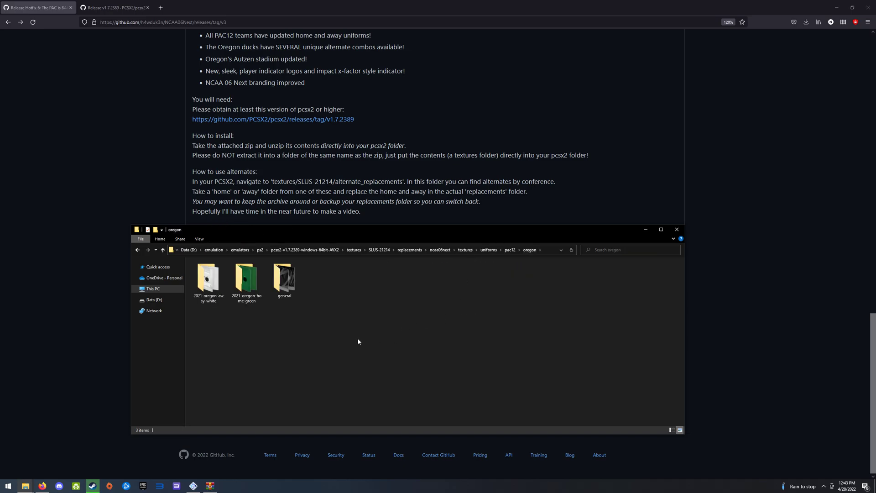
double_click(246, 296)
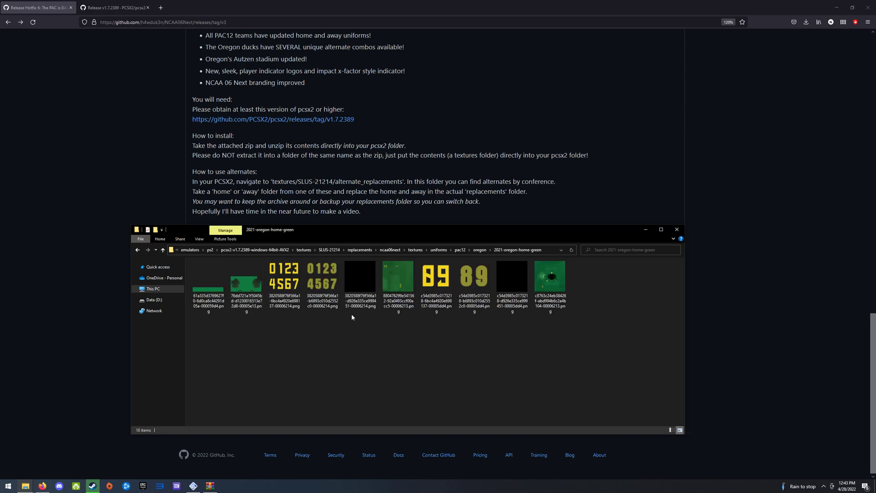
- Browse SLUS-21214/alternate_replacements through ncaa06nextalternates, textures, alt_uniforms, pac12, north and oregon to the 2021 folder
left_click(306, 251)
double_click(208, 280)
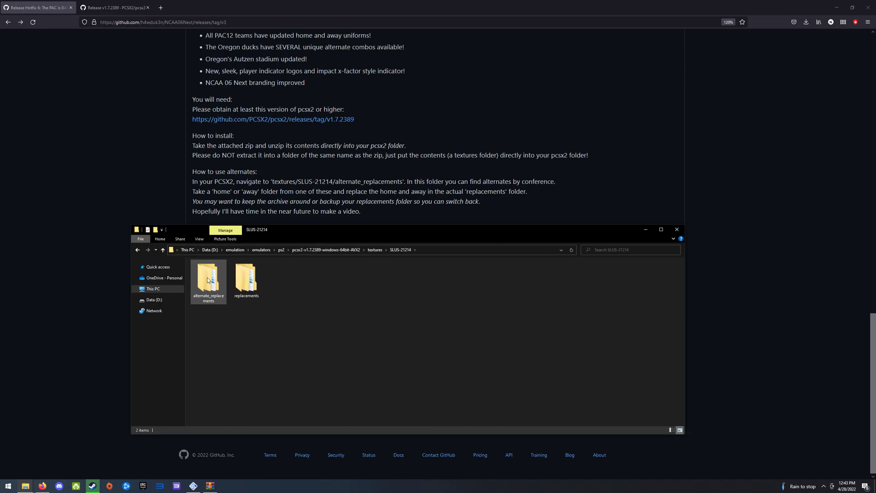
double_click(208, 280)
double_click(208, 281)
double_click(207, 280)
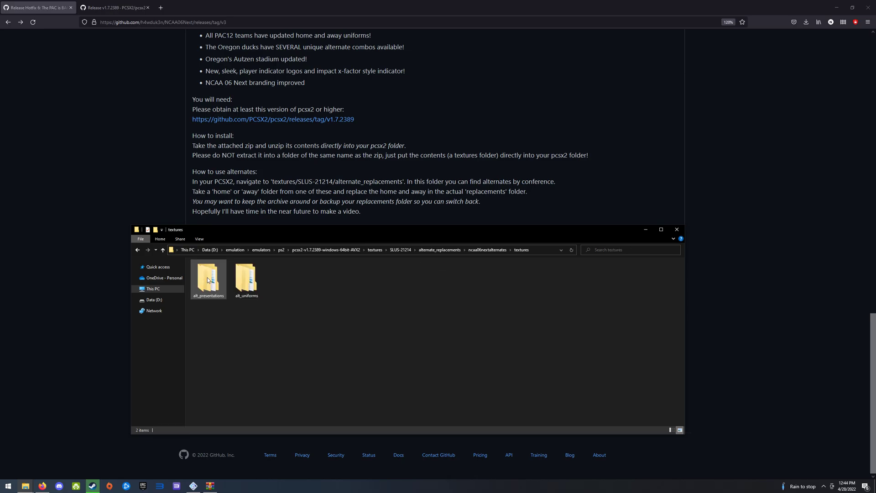
left_click(256, 279)
double_click(256, 280)
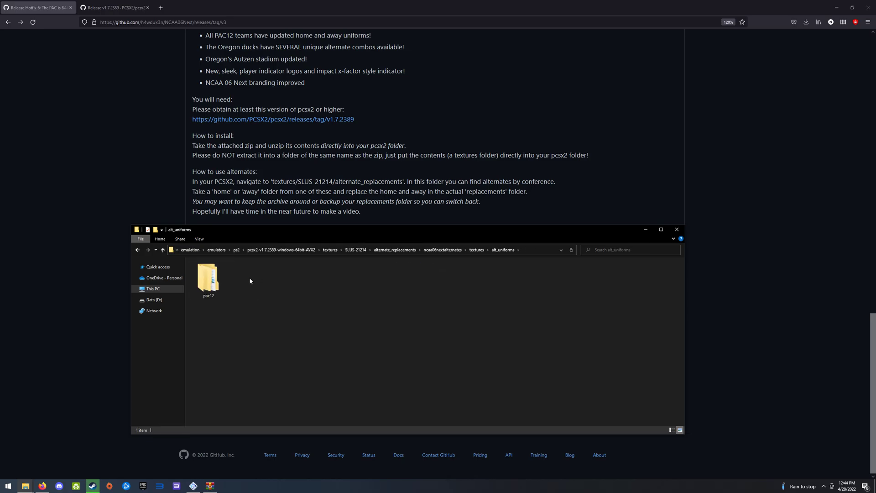
double_click(208, 281)
double_click(208, 280)
double_click(208, 281)
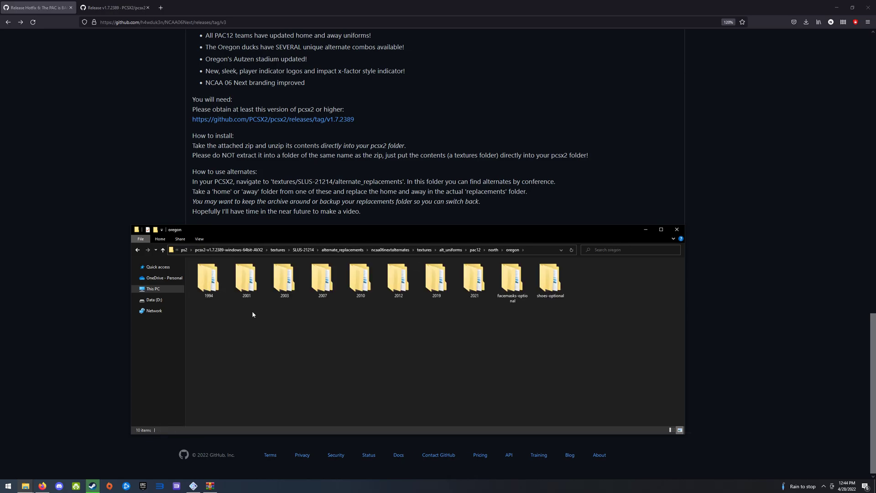
double_click(466, 289)
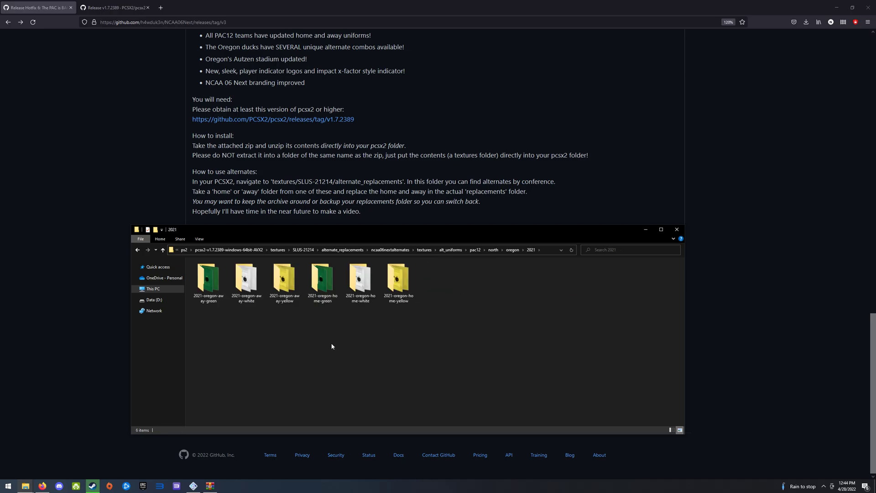
- Open 2021-oregon-home-yellow and select the yellow jersey texture with the ducks logo and the two dark number textures for copying
double_click(400, 302)
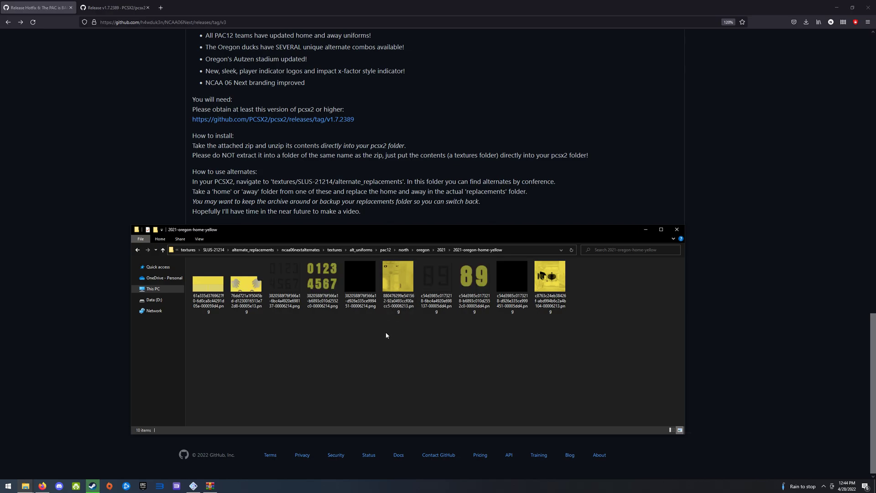
left_click(544, 314)
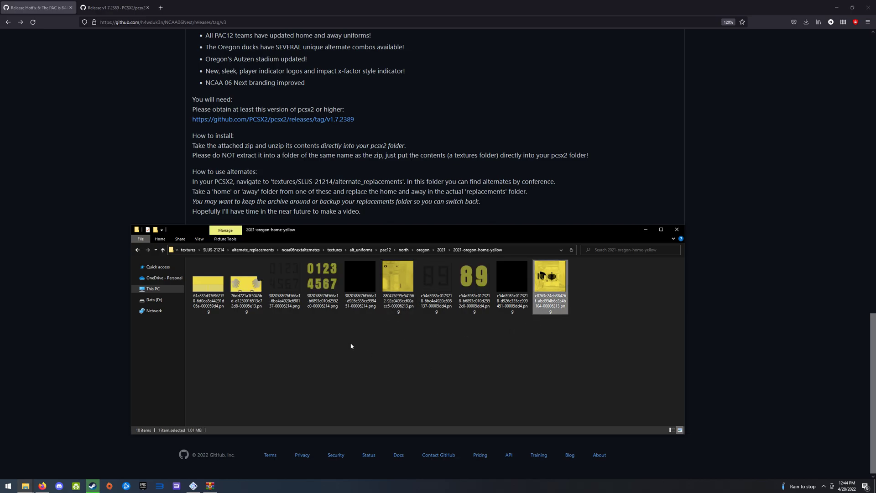
left_click(285, 283)
left_click(430, 308, "ctrl")
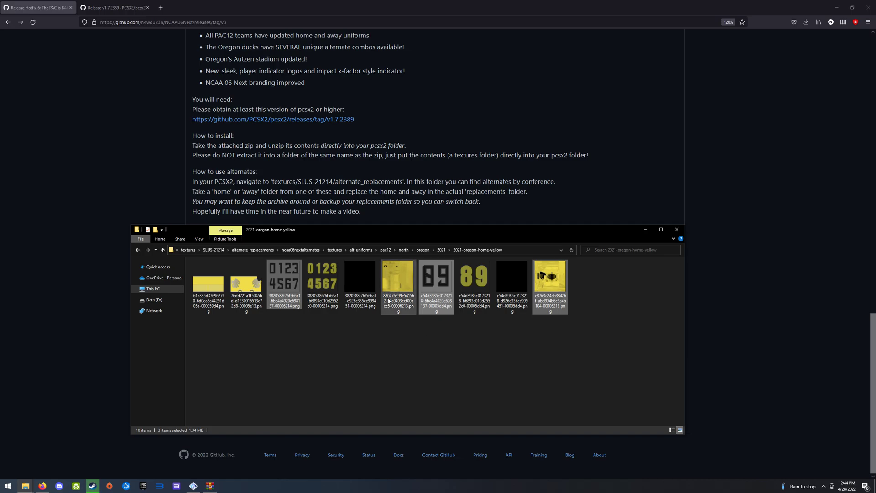
- Return to SLUS-21214 and open the active Oregon uniforms under replacements/ncaa06next/textures/uniforms/pac12/oregon
left_click(213, 251)
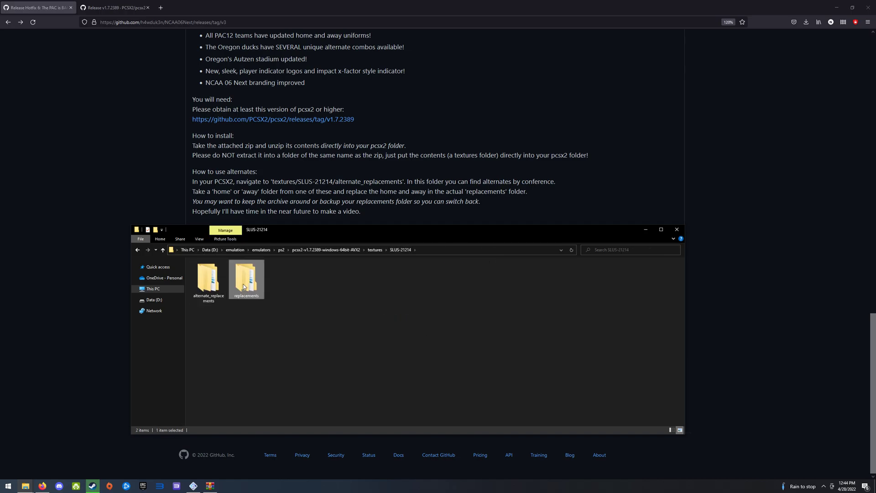
double_click(246, 281)
double_click(219, 288)
double_click(221, 291)
double_click(221, 291)
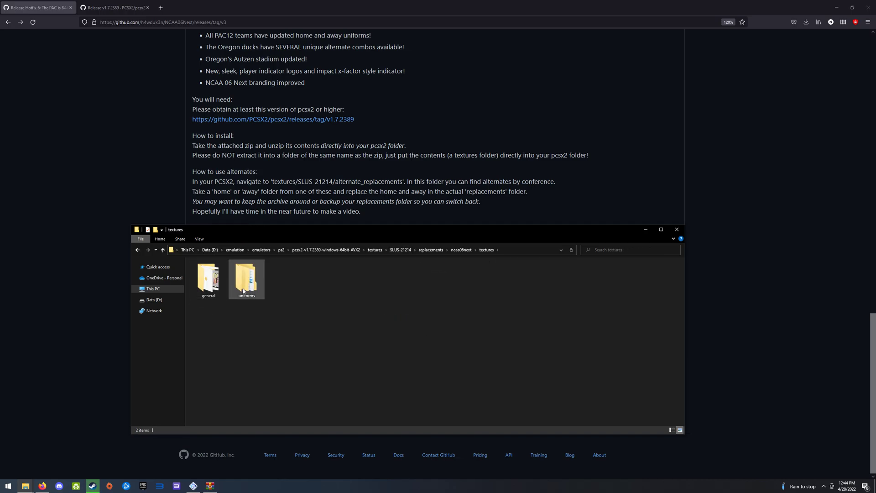
left_click(243, 291)
double_click(242, 291)
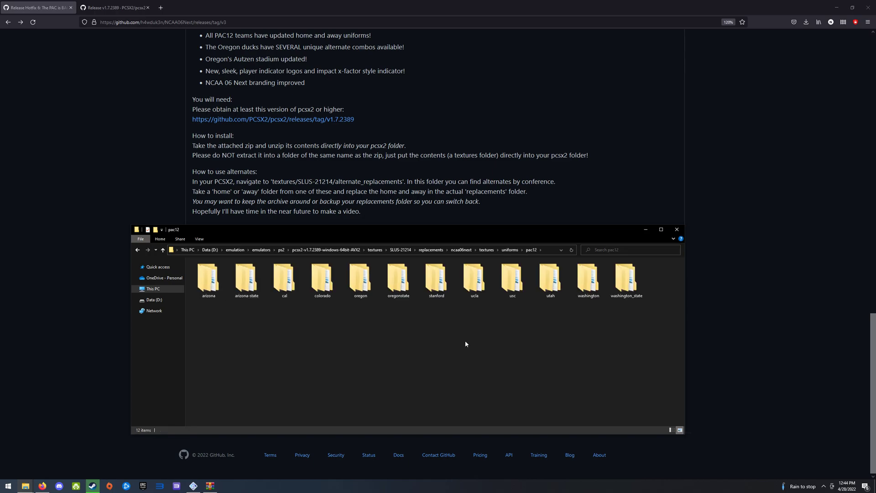
double_click(360, 279)
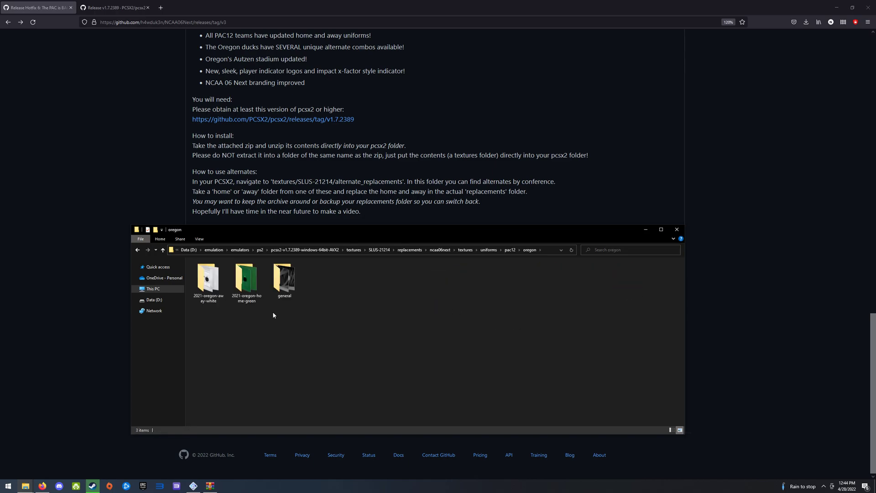
- Paste the three copied textures into 2021-oregon-home-green, replacing the files with the same names
double_click(246, 279)
key("ctrl+v")
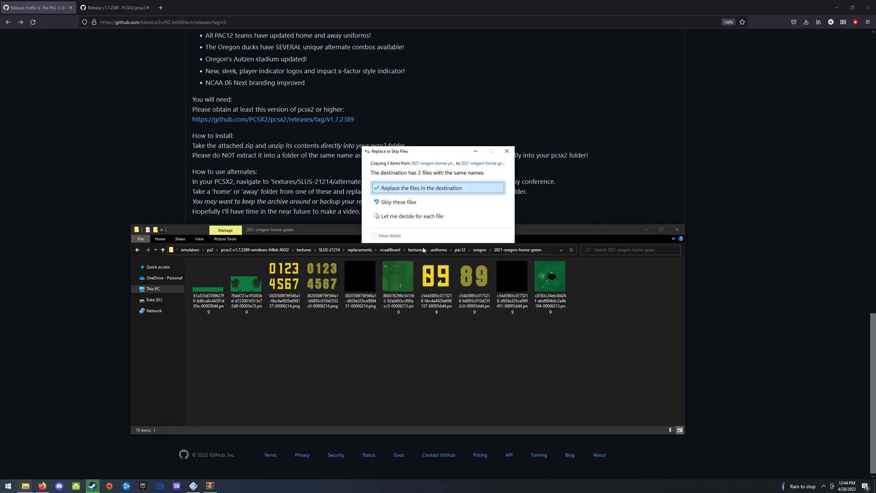
left_click(422, 188)
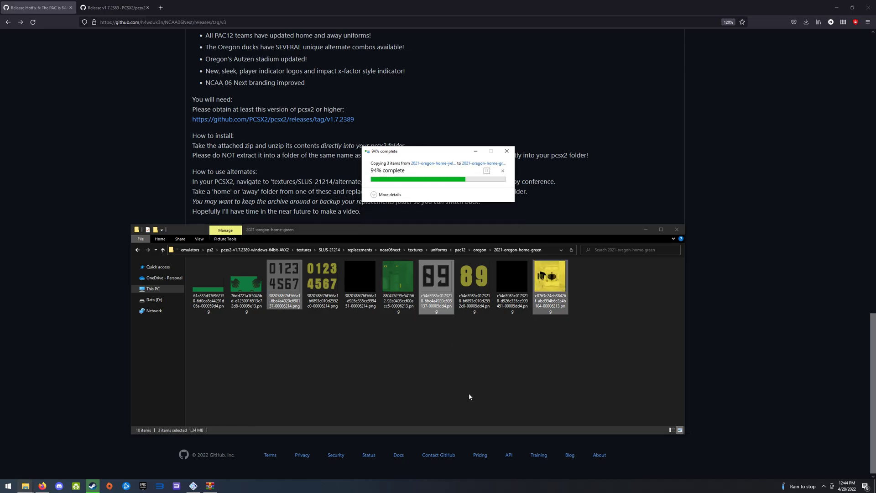
- Switch to the PCSX2 game in full screen, reload the textures by toggling the renderer, view Oregon's home uniform, and exit full screen
left_click(199, 485)
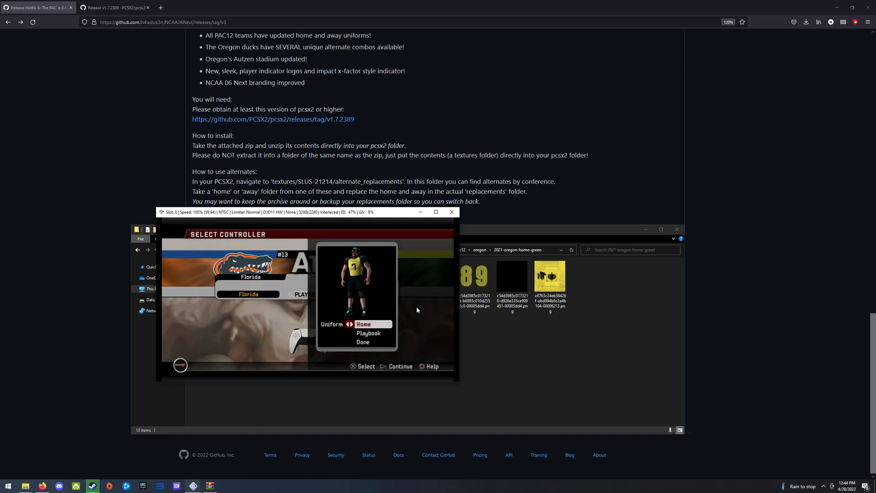
double_click(416, 306)
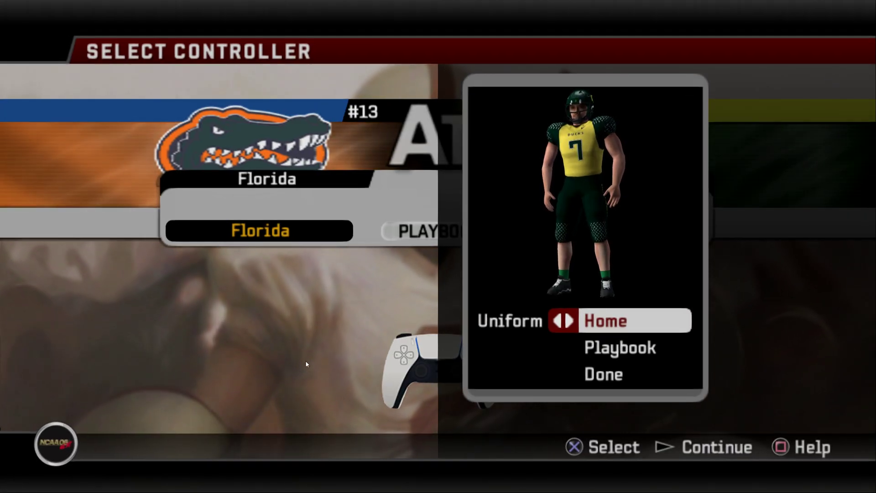
key("F9")
key("F9")
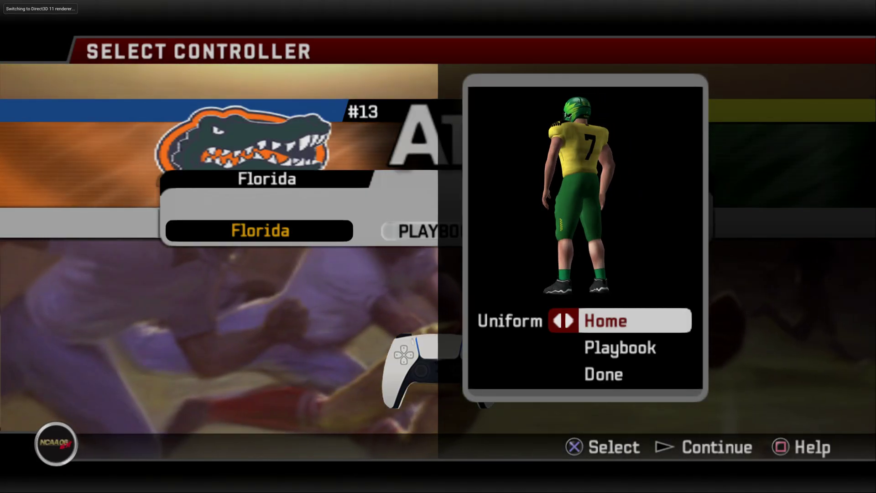
double_click(310, 316)
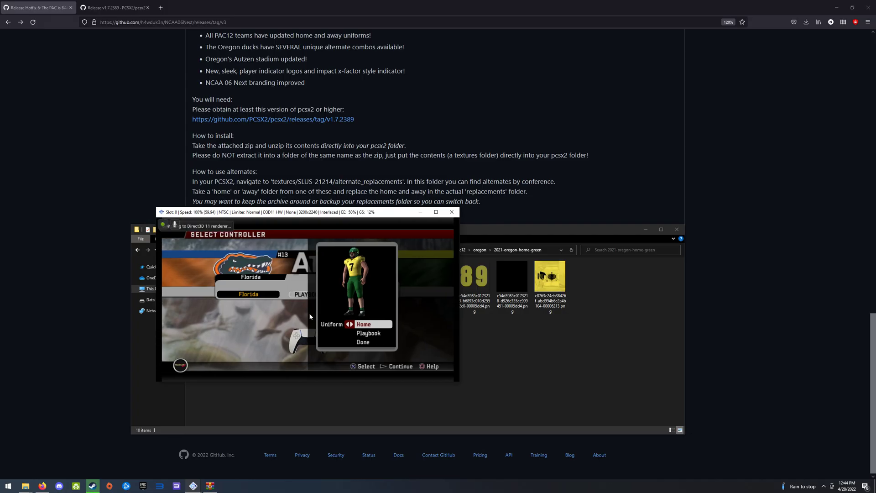
- Switch to the file browser, return to the pcsx2-v1.7.2389 folder, and open textures/SLUS-21214/alternate_replacements/ncaa06nextalternates/textures
left_click(508, 355)
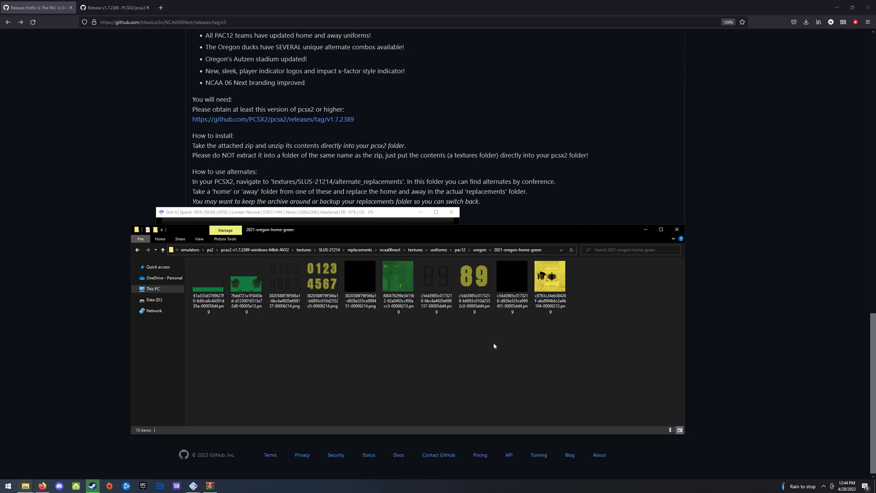
left_click_drag(311, 232, 400, 257)
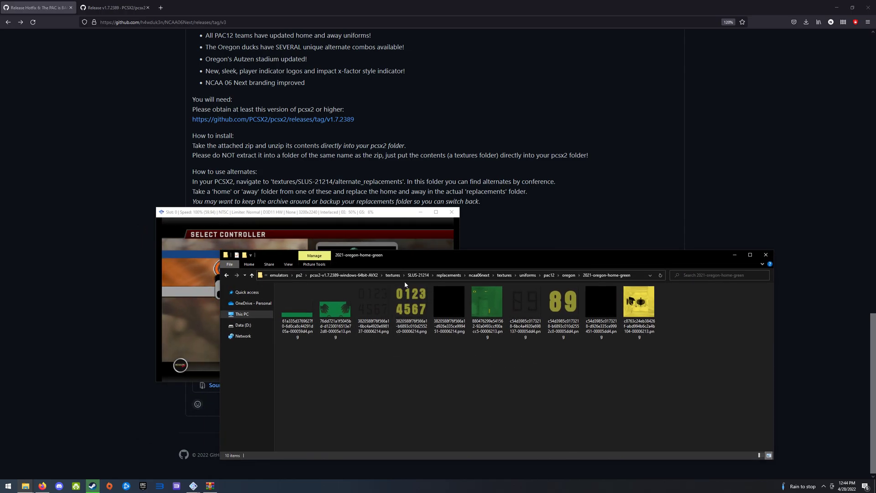
left_click(344, 275)
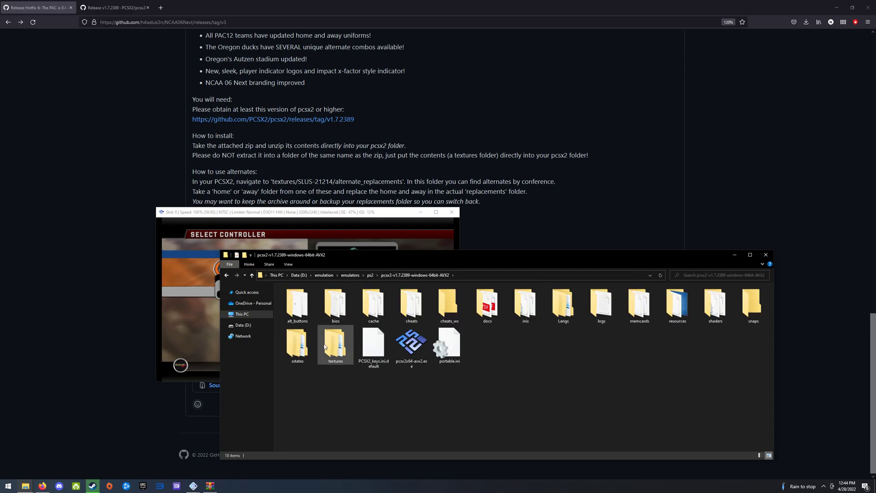
double_click(325, 347)
double_click(295, 312)
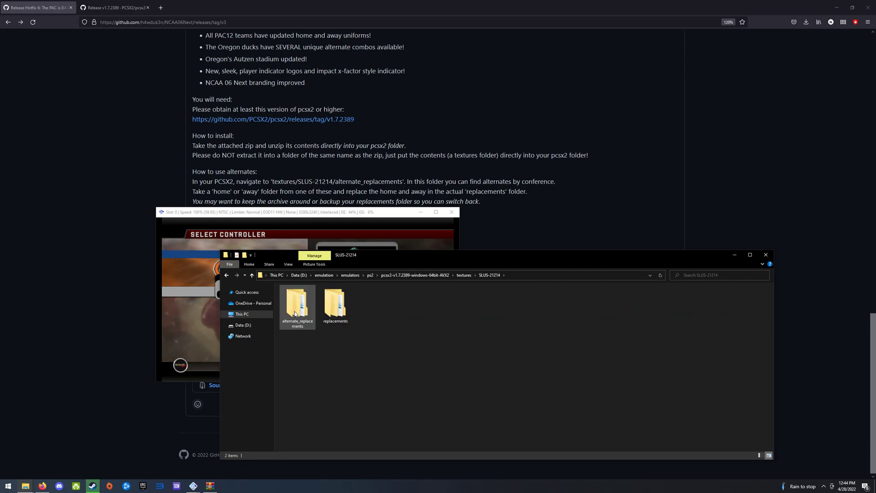
double_click(296, 313)
double_click(296, 314)
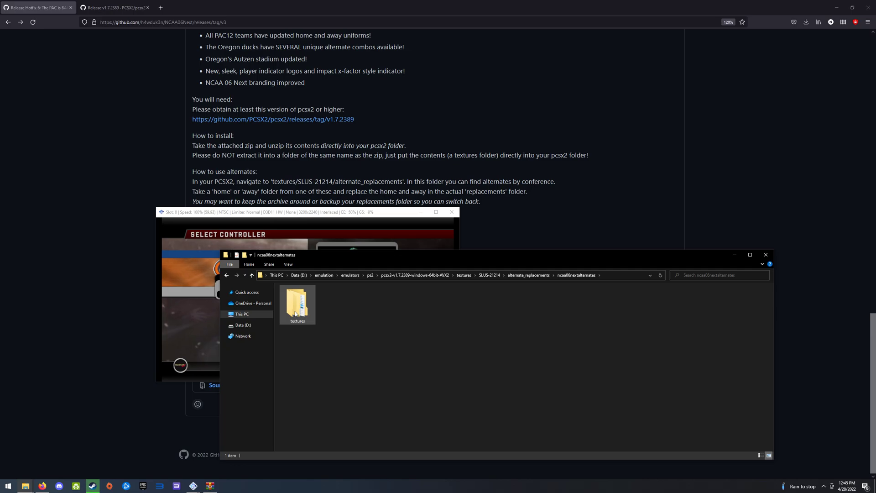
double_click(296, 314)
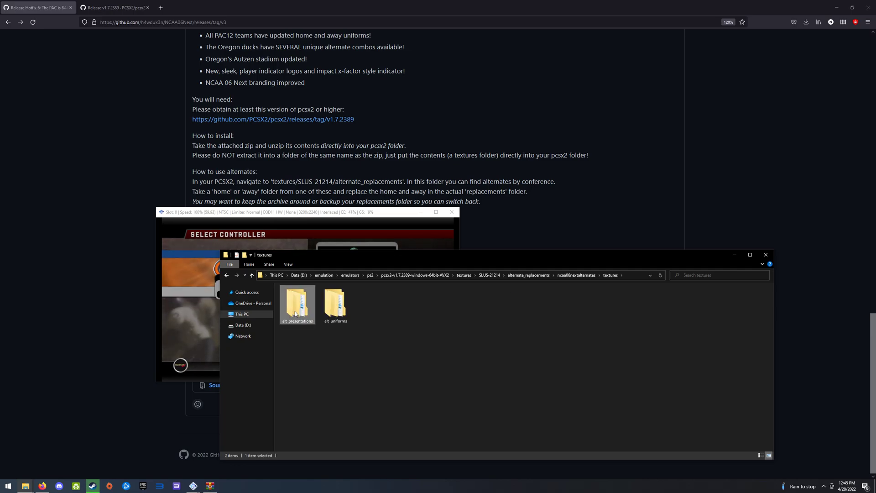
- Open alt_presentations/alternate_team_presentation/pac12/north/oregon and select all of its presentation images for copying
double_click(295, 314)
double_click(296, 313)
double_click(296, 313)
double_click(295, 314)
double_click(295, 314)
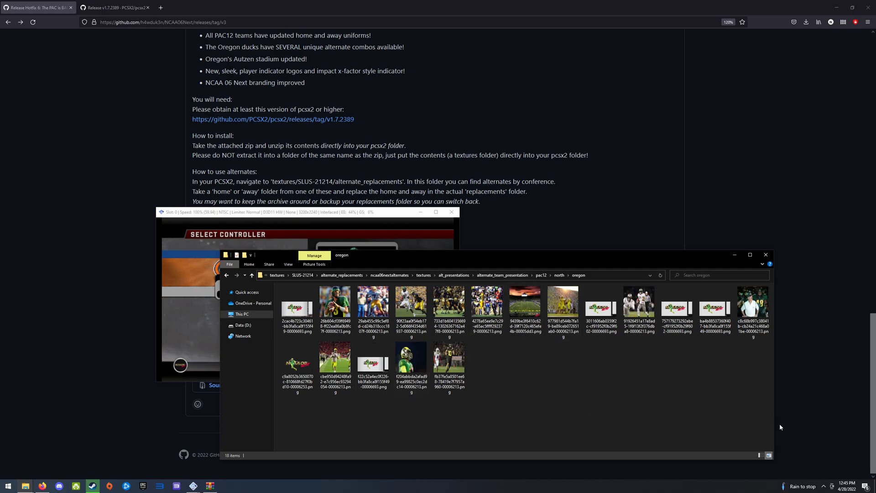
left_click_drag(773, 432, 277, 283)
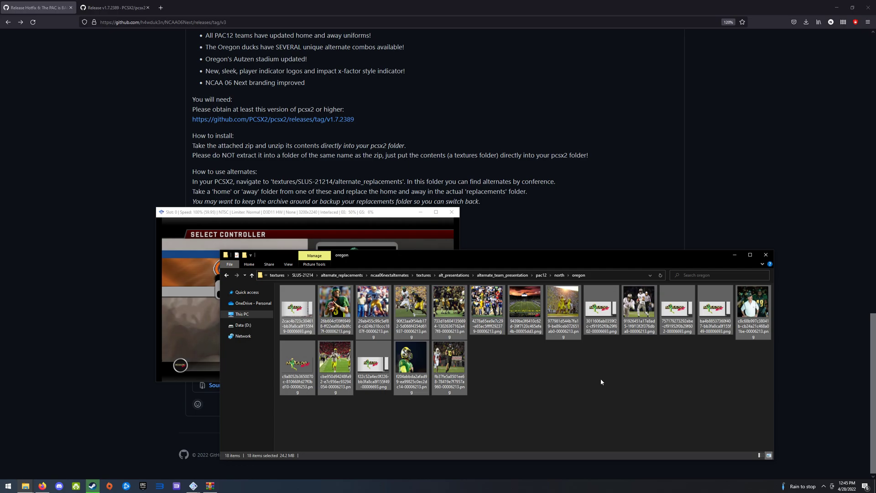
- Go back up to SLUS-21214 and open the active texture folder replacements/ncaa06next/textures
left_click(426, 275)
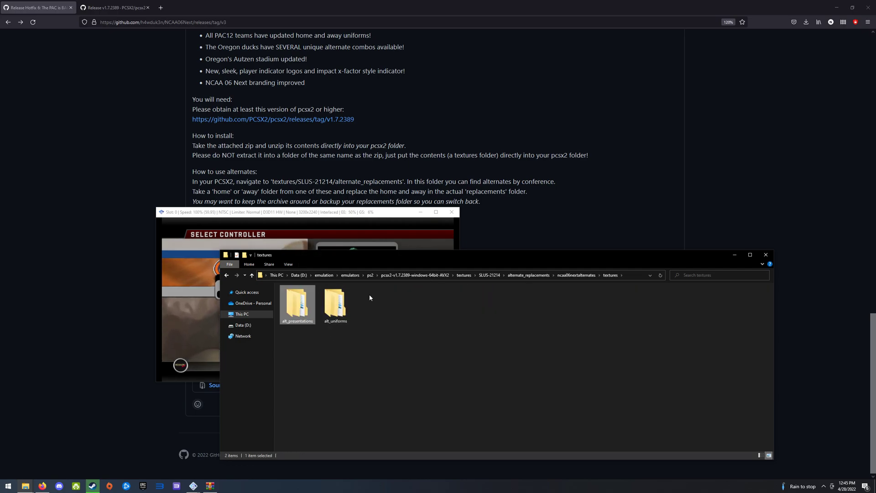
left_click(576, 275)
double_click(296, 319)
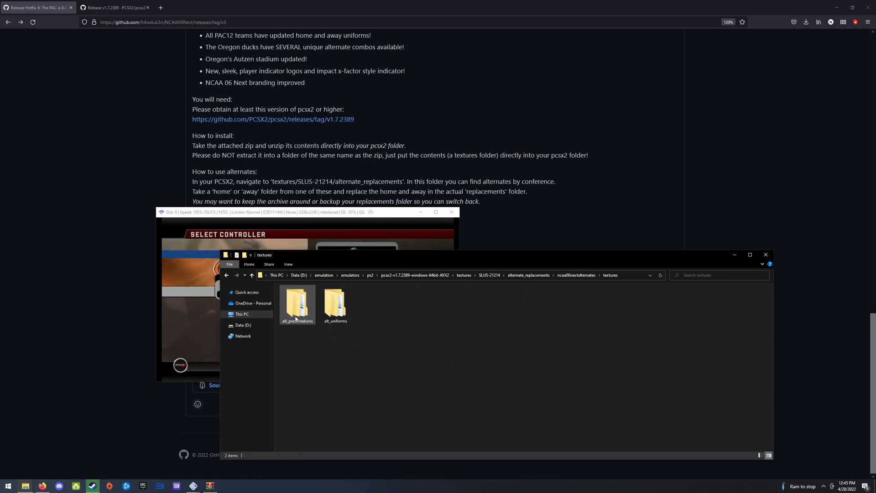
left_click(490, 275)
double_click(331, 314)
double_click(297, 305)
double_click(298, 308)
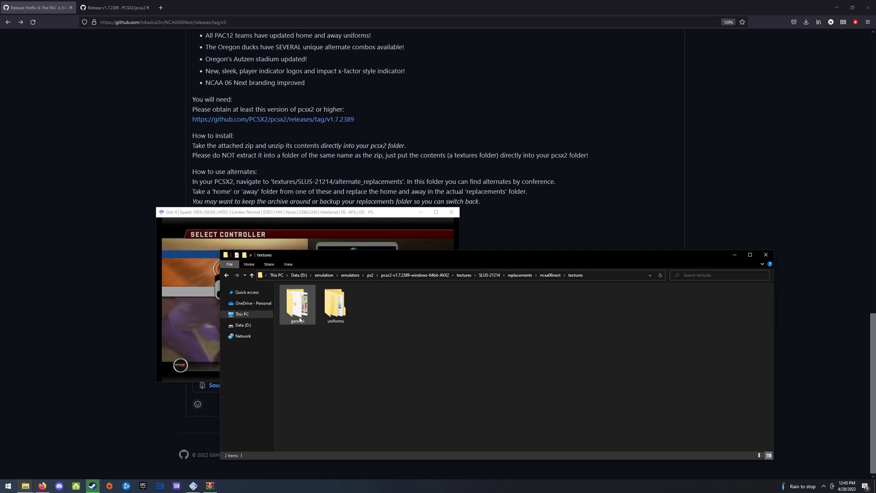
- Paste the copied Oregon presentation images into the general folder, replacing the files with the same names
double_click(299, 315)
key("ctrl+v")
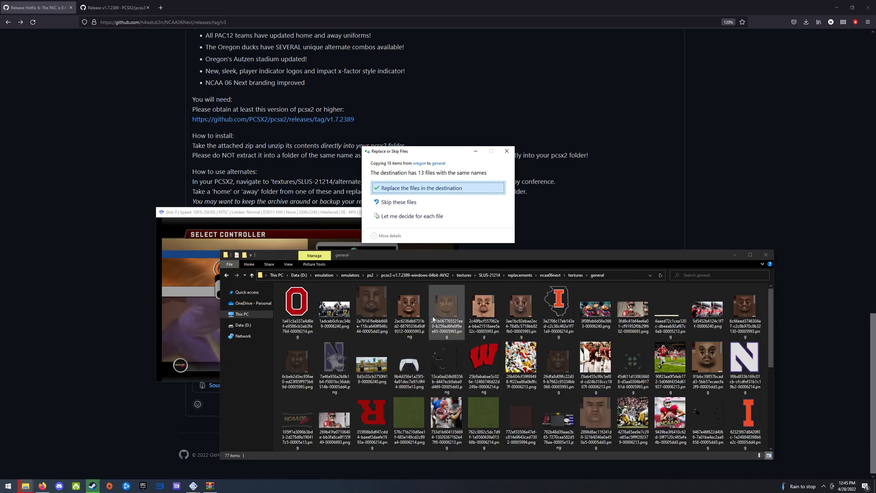
left_click(432, 193)
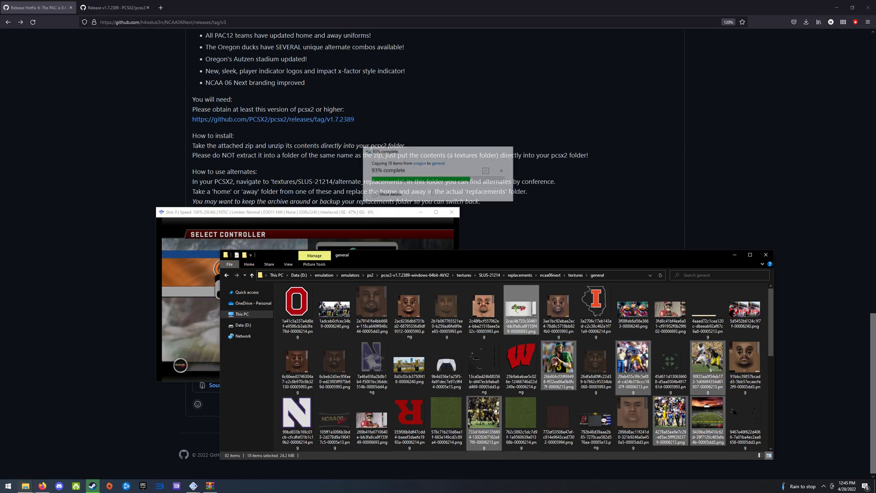
- Switch to the PCSX2 game window and reload the textures by toggling to the software renderer and back to Direct3D 11
left_click(347, 229)
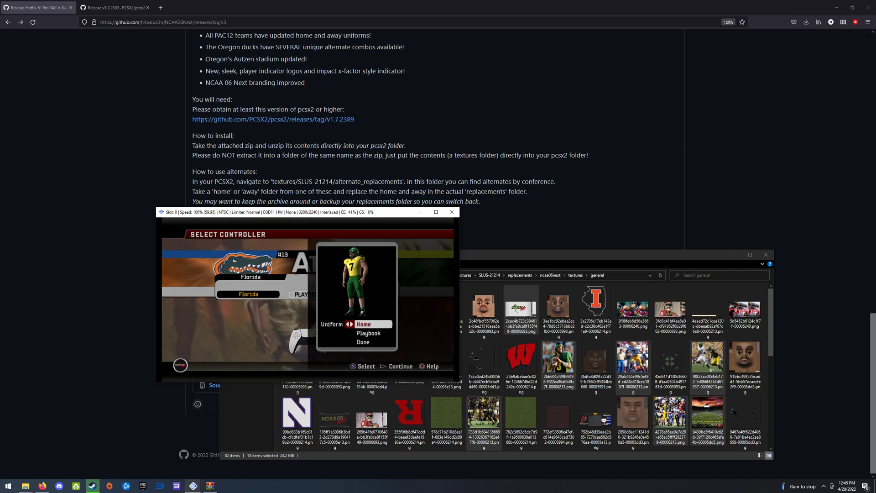
key("F9")
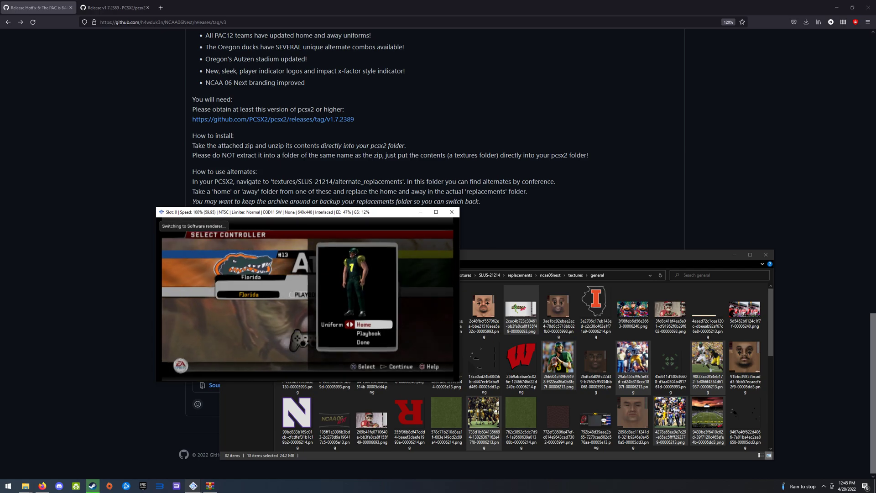
key("F9")
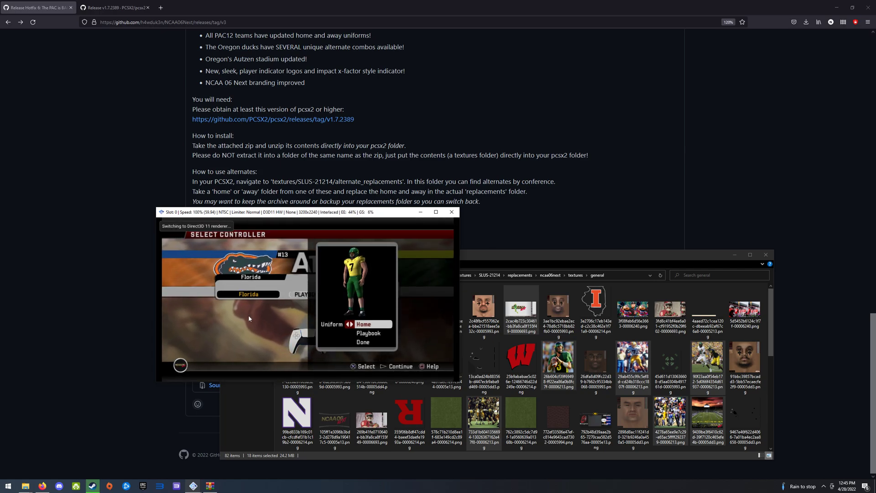
- Restart NCAA Football 06 by booting its ISO again from the main PCSX2 Nightly window
mouse_move(191, 487)
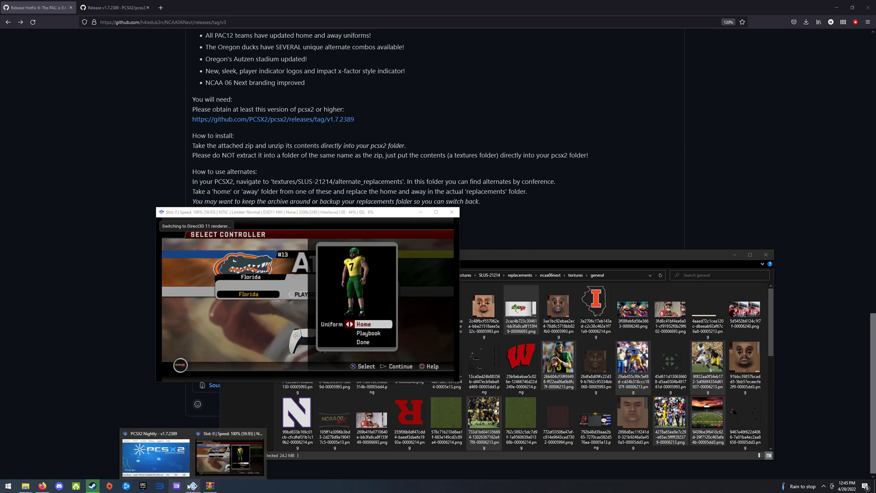
left_click(174, 449)
left_click(276, 223)
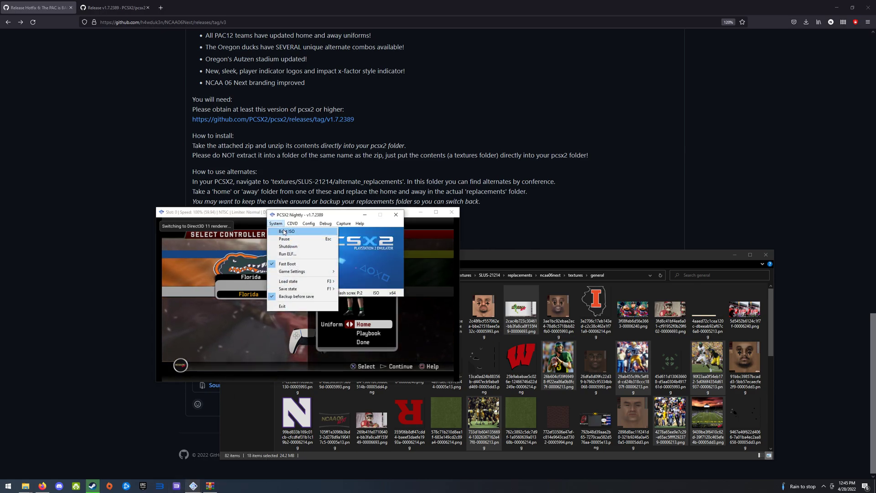
left_click(283, 232)
left_click(319, 271)
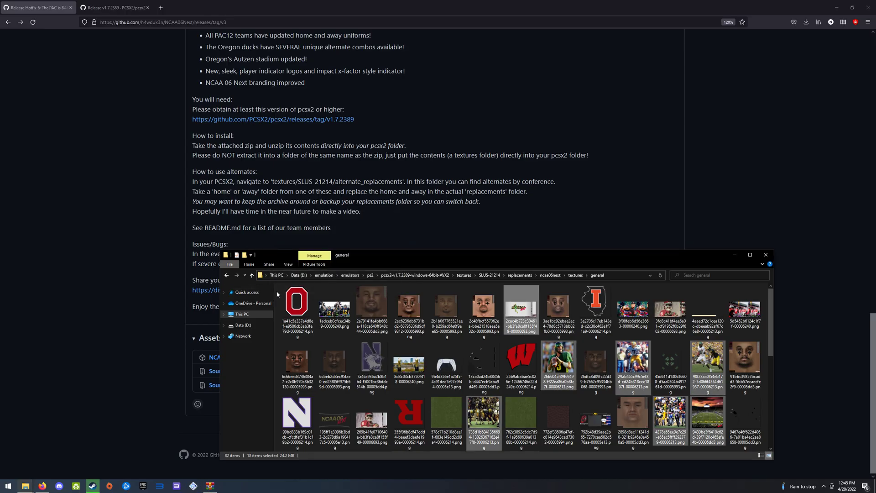
left_click(194, 486)
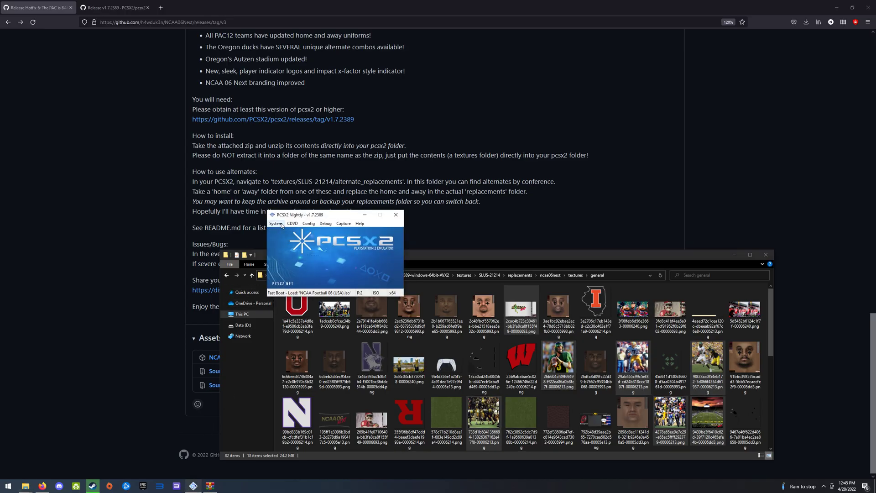
left_click(282, 225)
left_click(292, 224)
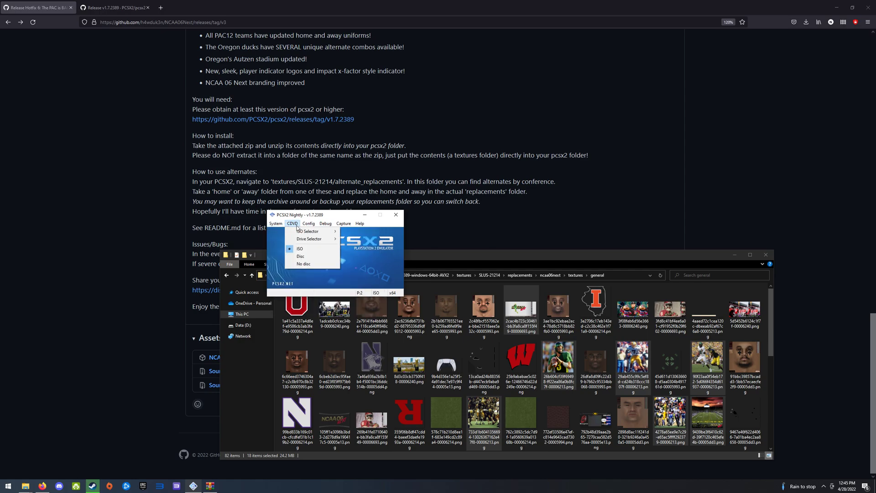
mouse_move(276, 224)
left_click(282, 262)
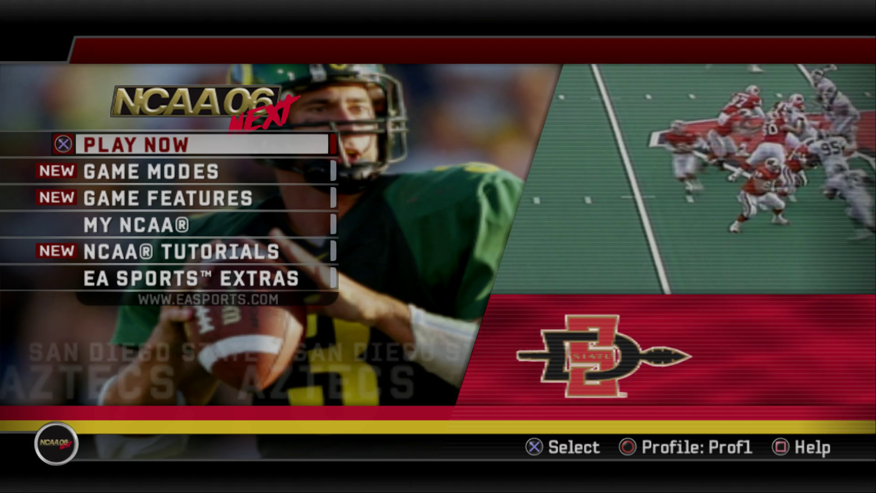
- View the Oregon images behind the game's main menu with the frame limiter toggled, start Play Now, and leave the game display
key("F4")
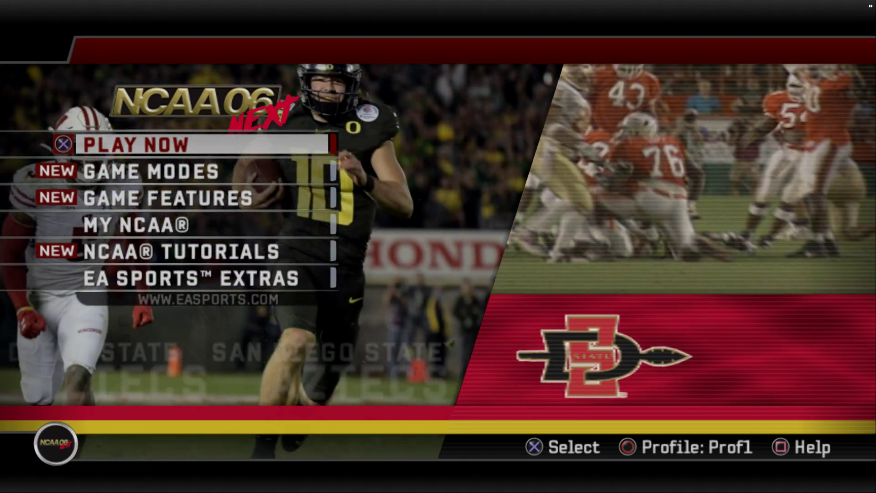
key("Return")
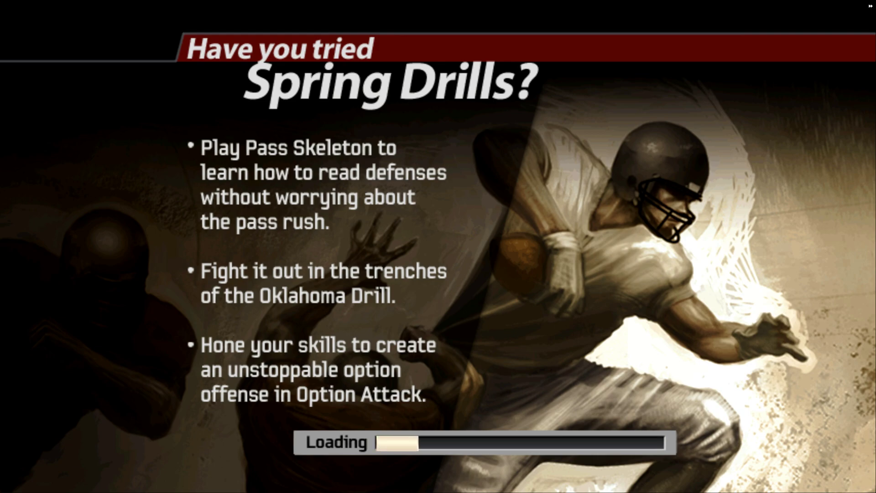
key("Tab")
key("Escape")
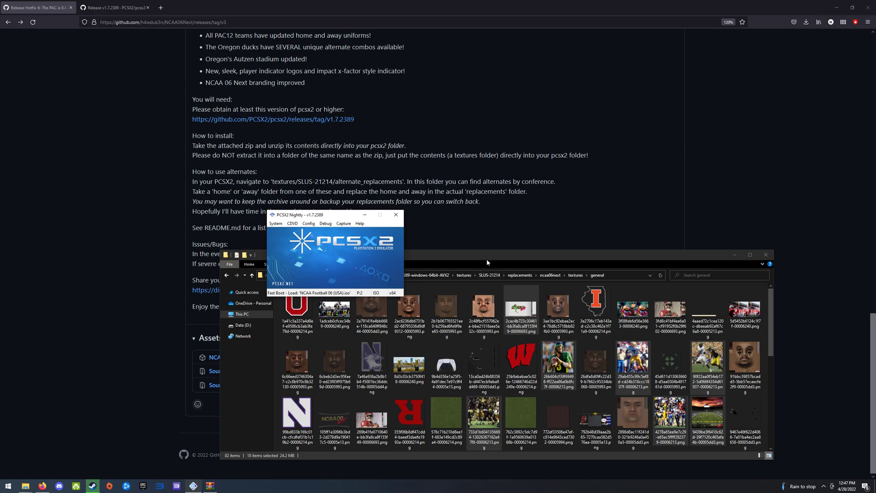